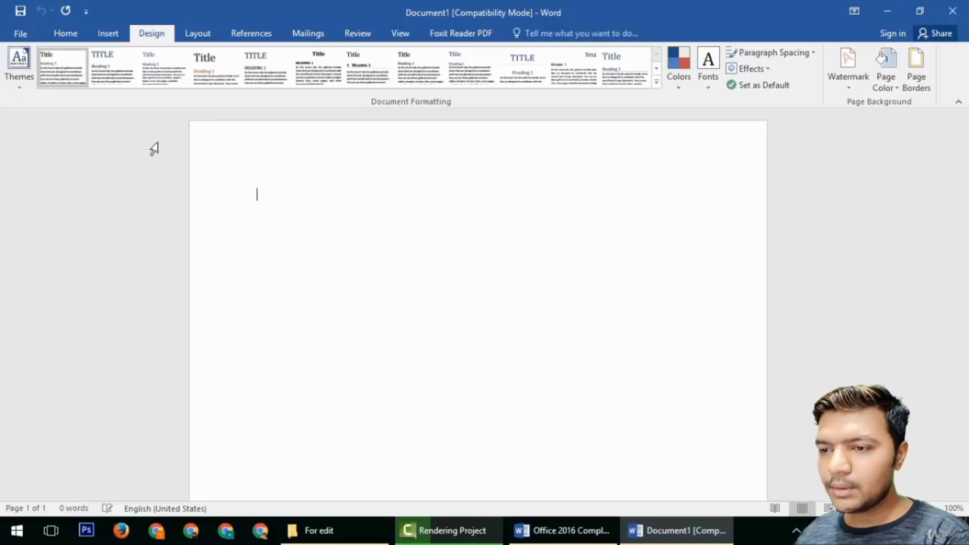
Step: Apply the Circuit theme and a style set with a plain black title to the blank document
{"action": "left_click", "coordinate": [19, 76]}
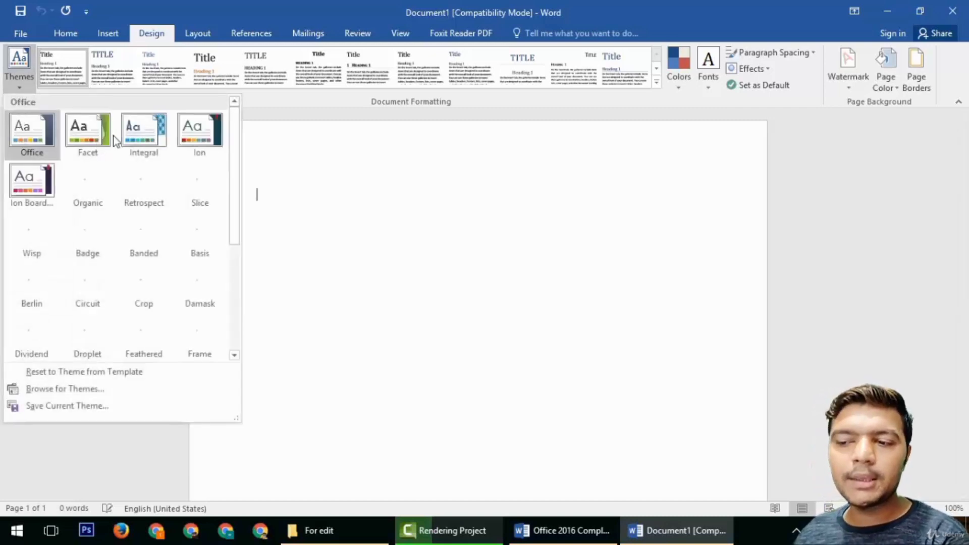
{"action": "left_click", "coordinate": [95, 302]}
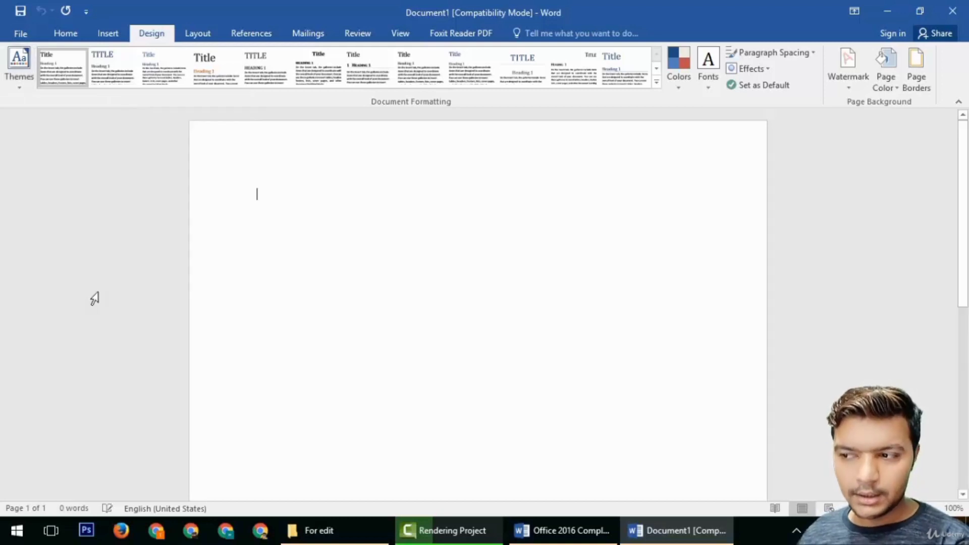
{"action": "left_click", "coordinate": [405, 70]}
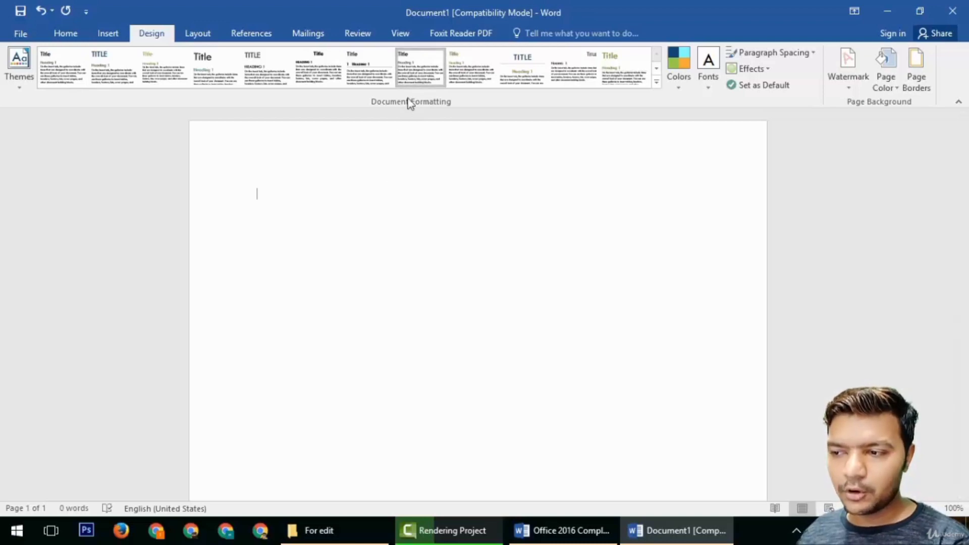
{"action": "scroll", "coordinate": [376, 227], "scroll_direction": "down", "scroll_amount": 2}
{"action": "scroll", "coordinate": [371, 327], "scroll_direction": "up", "scroll_amount": 2}
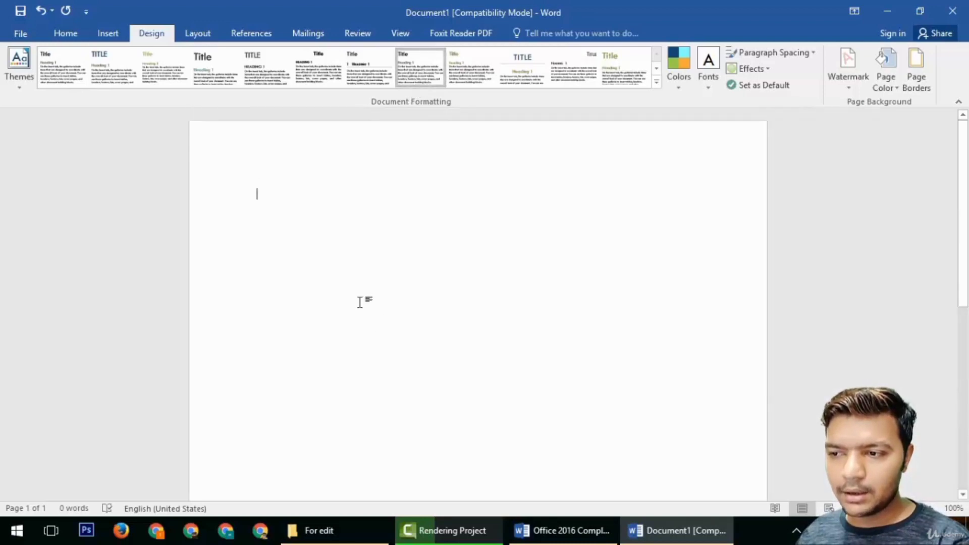
Step: Apply the style set with the large black title and add the style set gallery to the Quick Access Toolbar
{"action": "left_click", "coordinate": [214, 65]}
{"action": "right_click", "coordinate": [215, 65]}
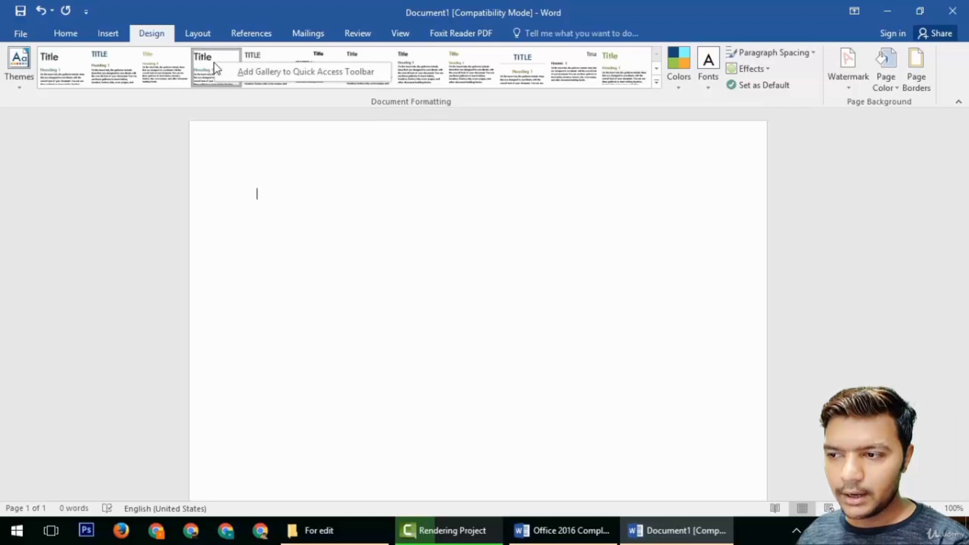
{"action": "left_click", "coordinate": [251, 76]}
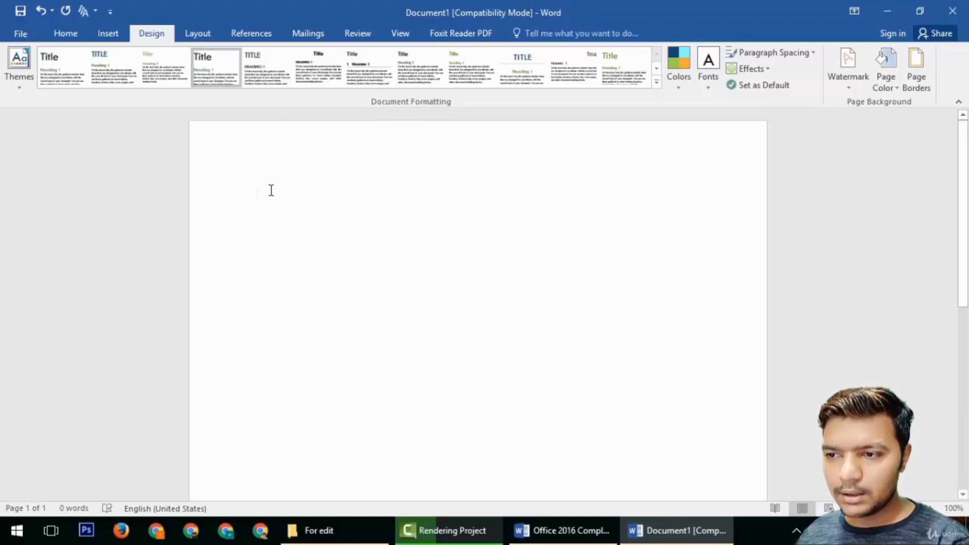
Step: Browse the style set galleries and apply the current document's style set with the green title
{"action": "left_click", "coordinate": [82, 11]}
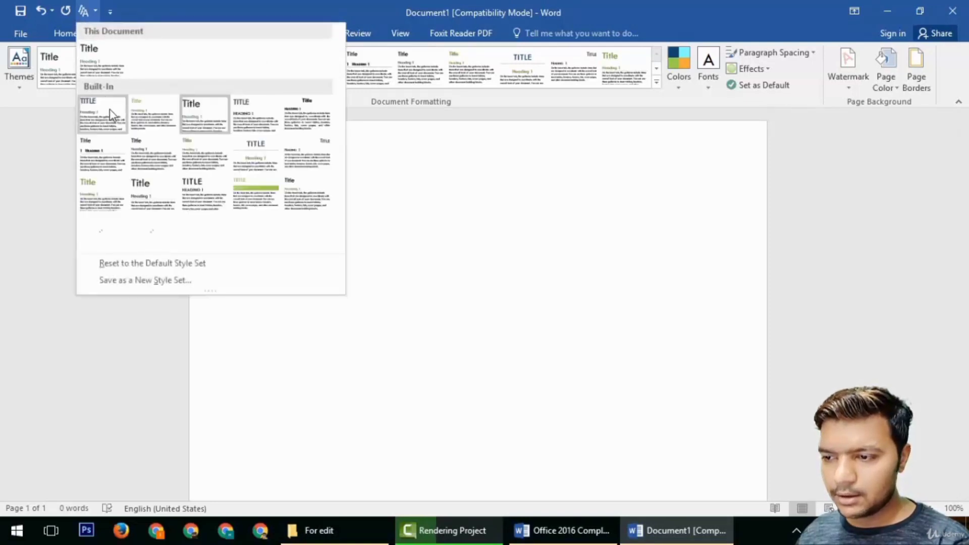
{"action": "left_click", "coordinate": [418, 297]}
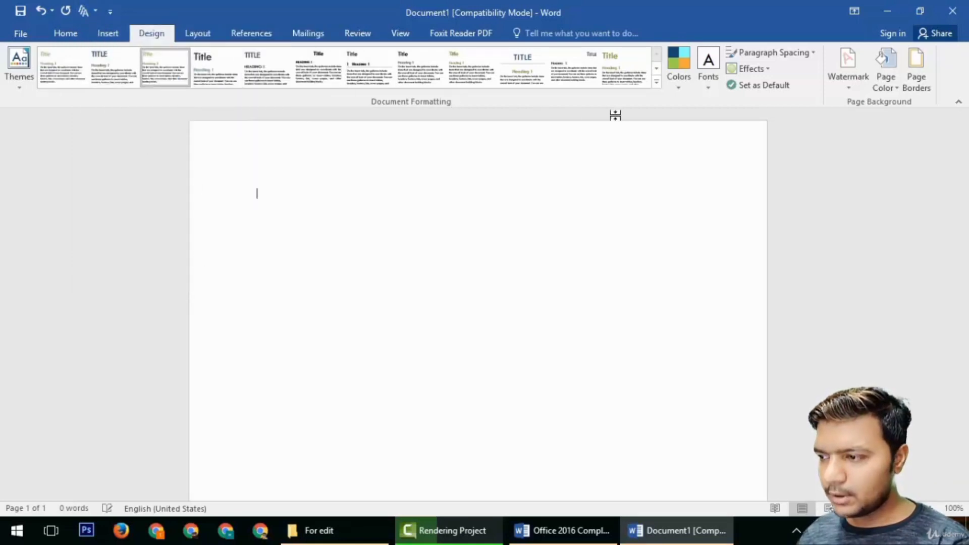
{"action": "left_click", "coordinate": [657, 81]}
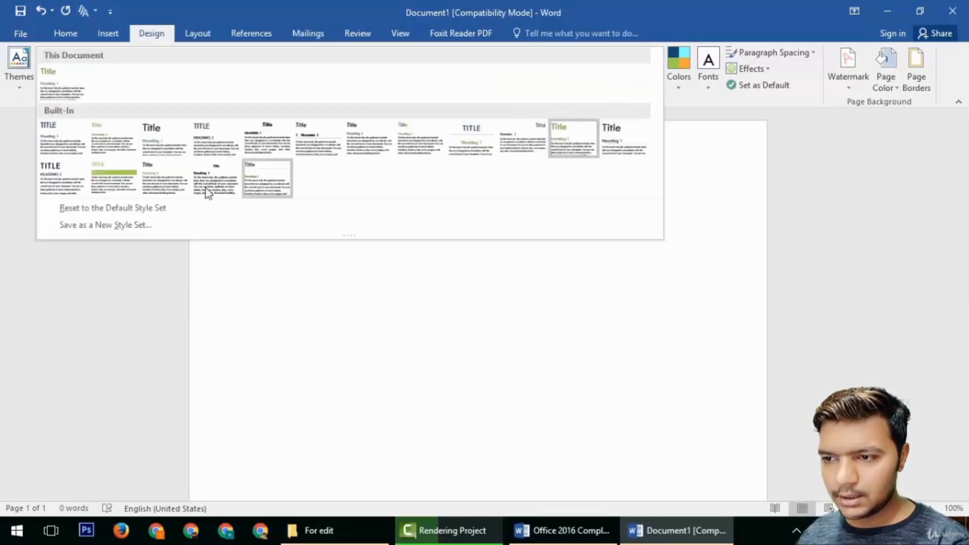
{"action": "left_click", "coordinate": [59, 89]}
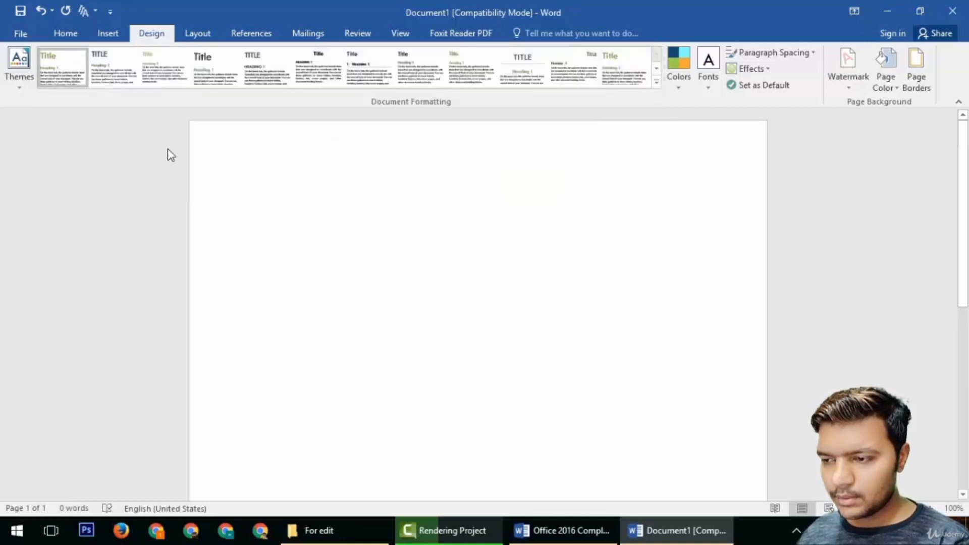
Step: Enter the sample text "asasdasdasdasd" and try other style sets on it
{"action": "type", "text": "asasdasd"}
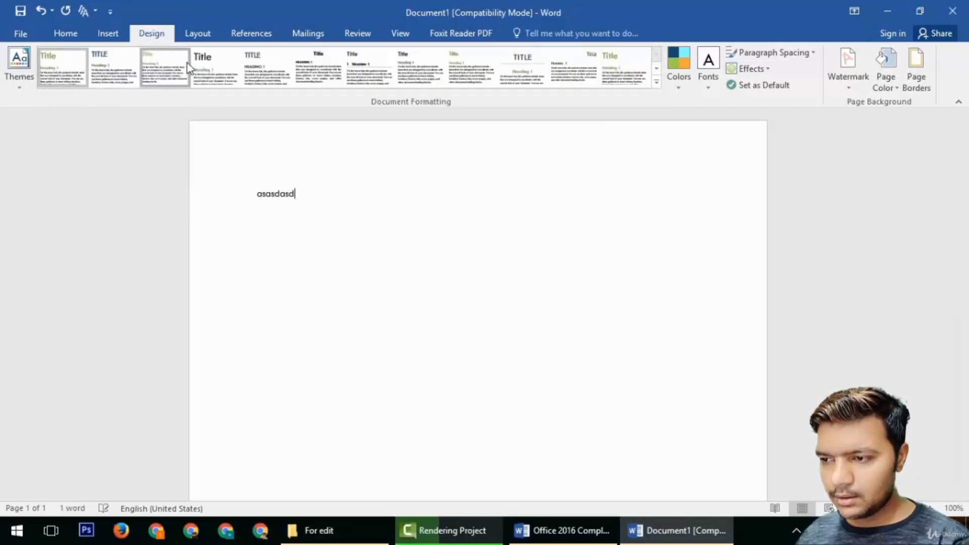
{"action": "type", "text": "asdasd"}
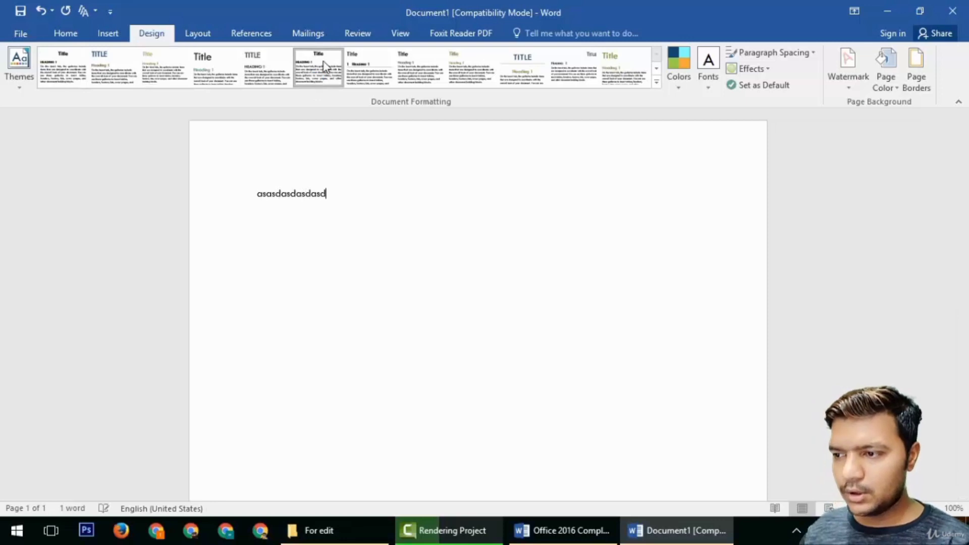
{"action": "right_click", "coordinate": [323, 62]}
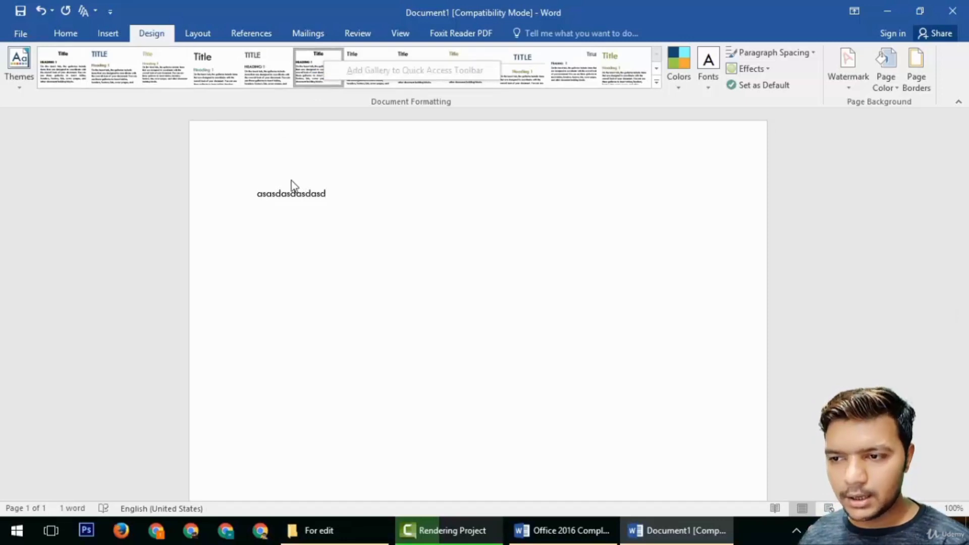
{"action": "key", "text": "Escape"}
Step: Reset the document to the theme from its template
{"action": "left_click", "coordinate": [30, 63]}
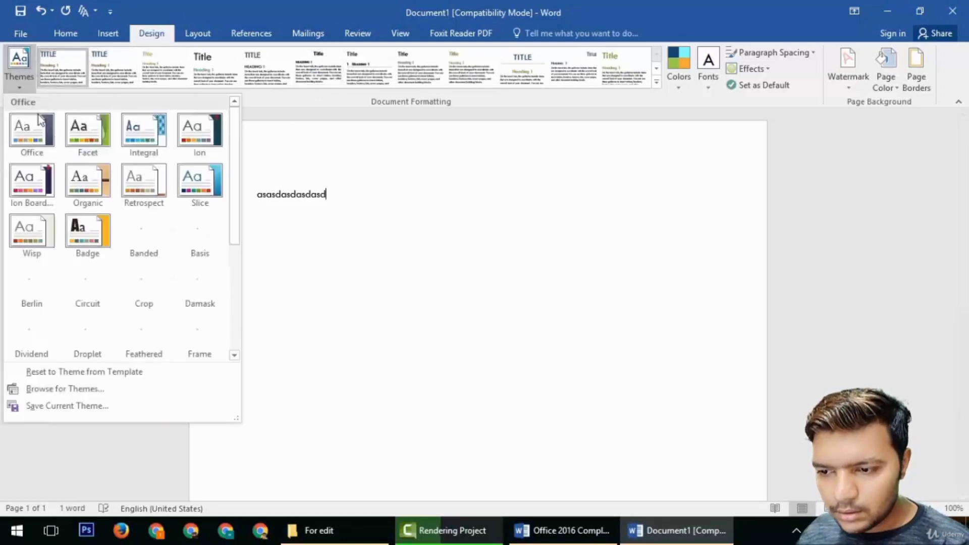
{"action": "left_click", "coordinate": [104, 373]}
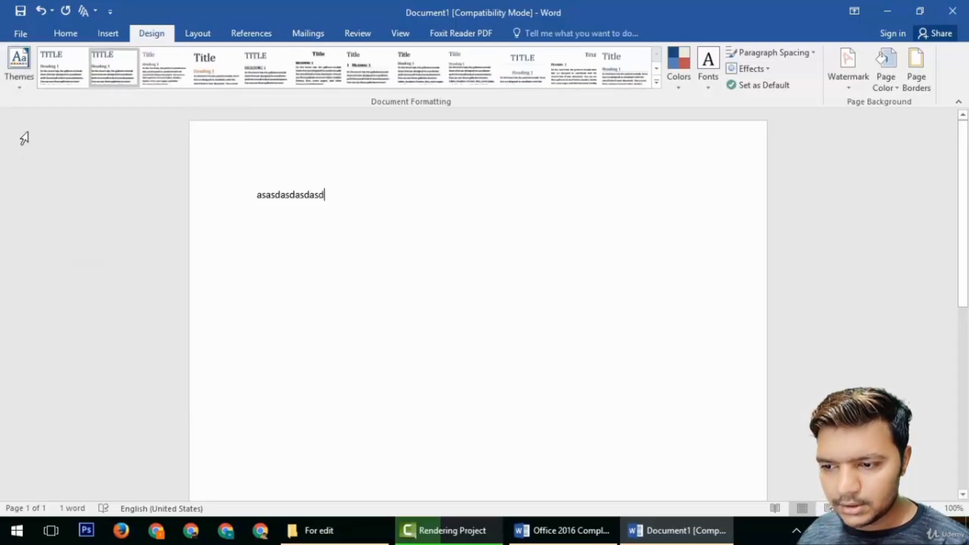
Step: Open the dialog for saving the current theme and close it without saving
{"action": "left_click", "coordinate": [23, 69]}
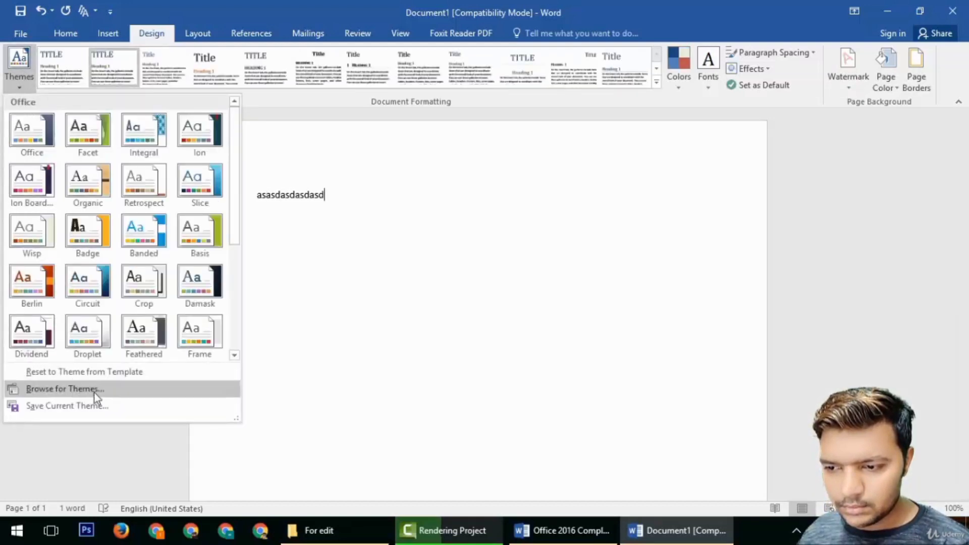
{"action": "left_click", "coordinate": [101, 410]}
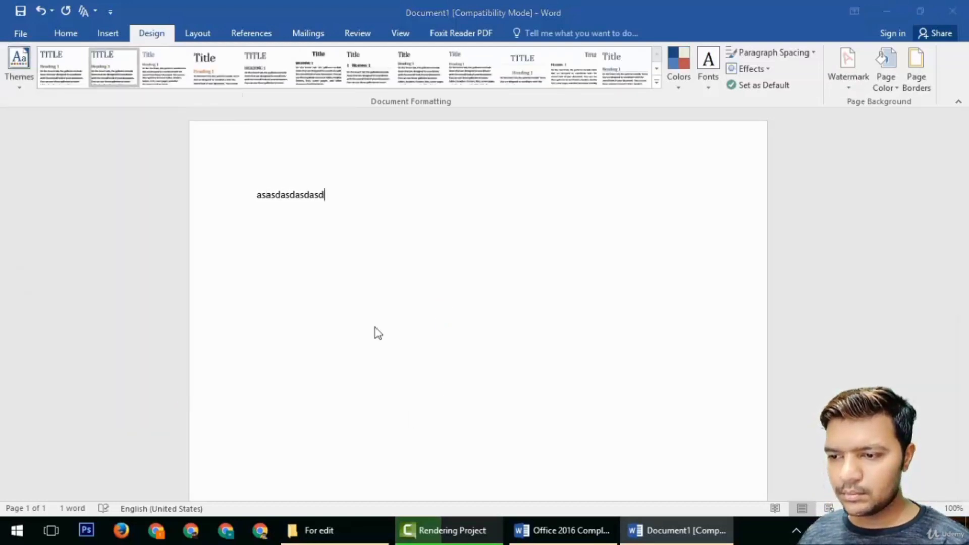
{"action": "left_click", "coordinate": [435, 317]}
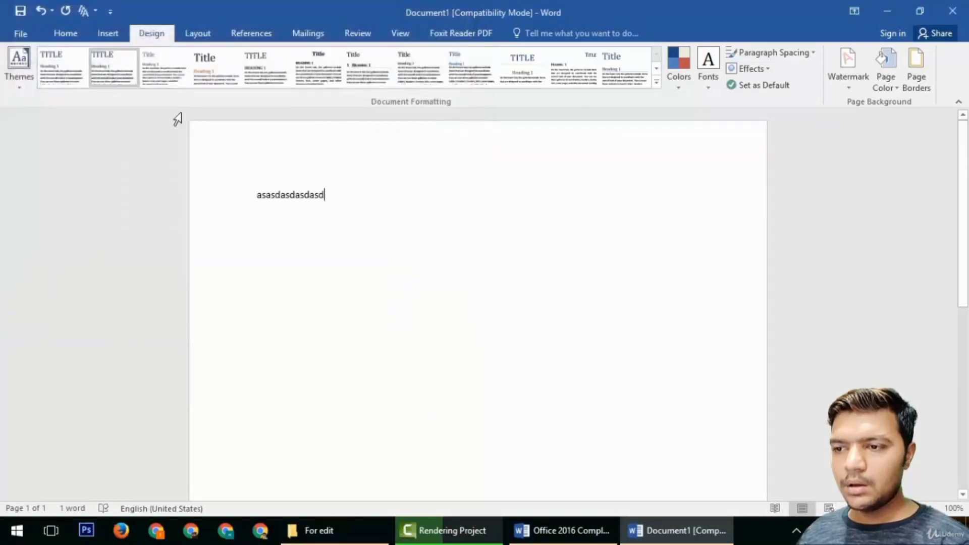
{"action": "scroll", "coordinate": [71, 65], "scroll_direction": "down", "scroll_amount": 1}
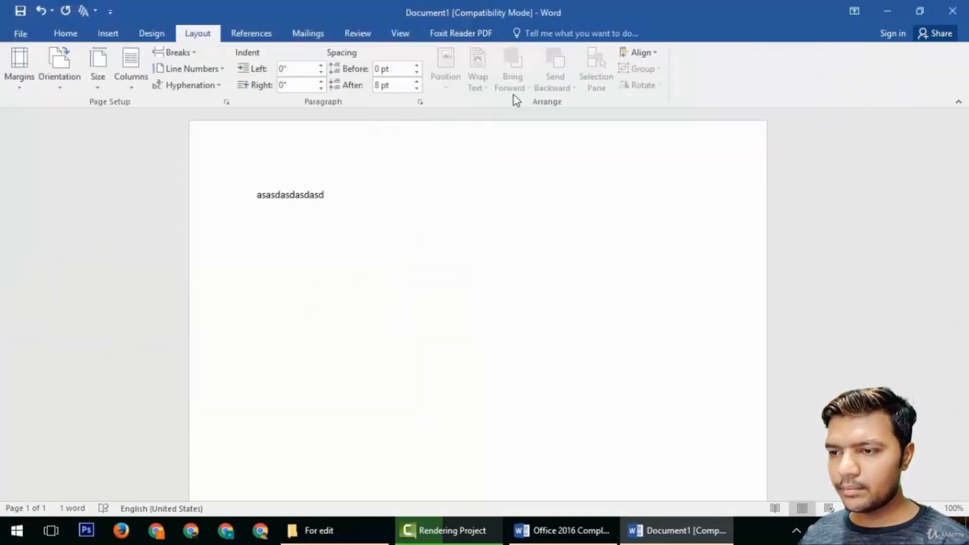
{"action": "scroll", "coordinate": [303, 73], "scroll_direction": "down", "scroll_amount": 4}
{"action": "left_click", "coordinate": [123, 30]}
{"action": "left_click", "coordinate": [161, 32]}
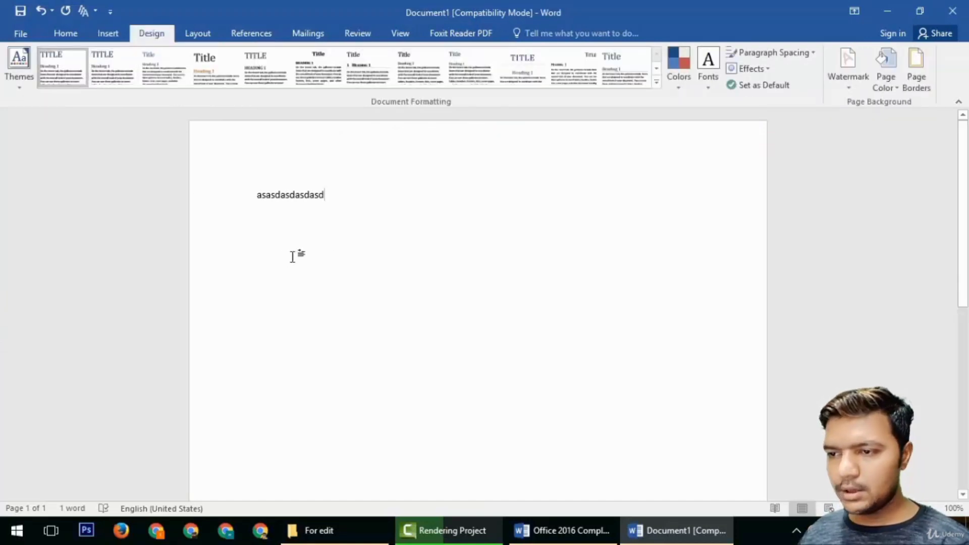
Step: Open and cancel saving a new style set, and apply the built-in style set with the small centred title
{"action": "right_click", "coordinate": [133, 74]}
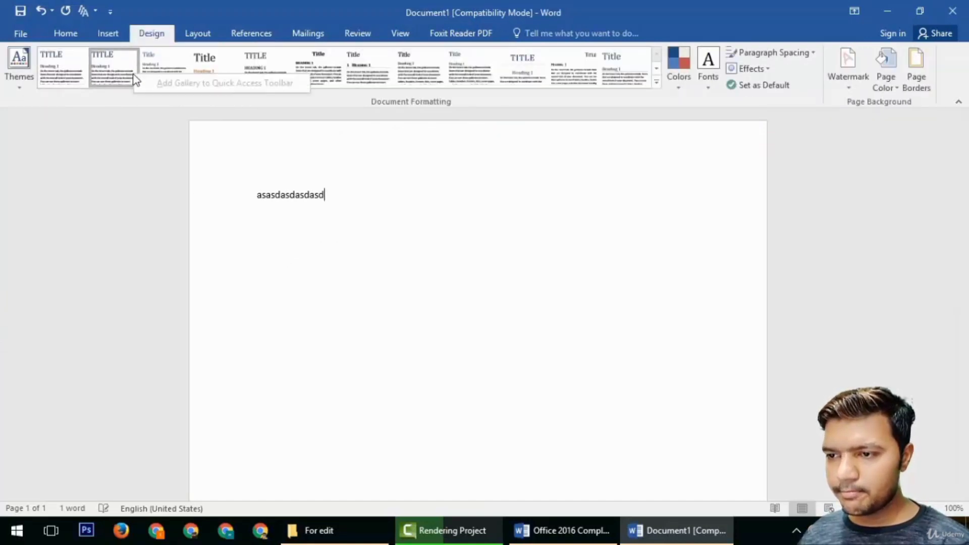
{"action": "left_click", "coordinate": [91, 10]}
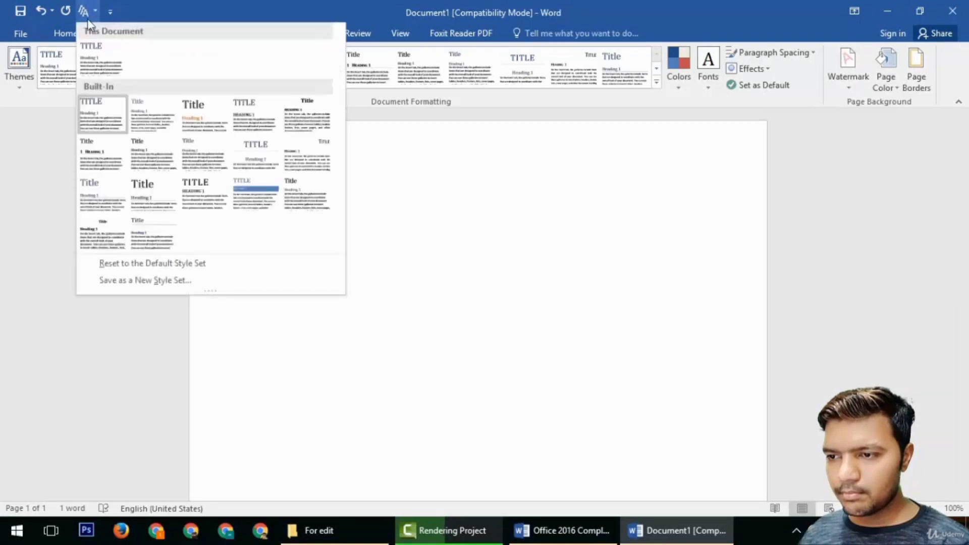
{"action": "right_click", "coordinate": [94, 63]}
{"action": "left_click", "coordinate": [126, 68]}
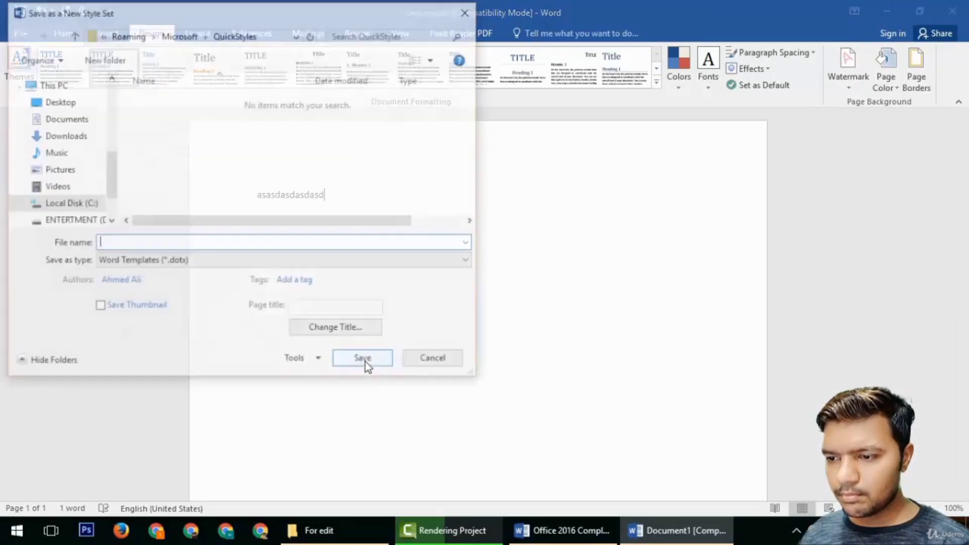
{"action": "left_click", "coordinate": [435, 360]}
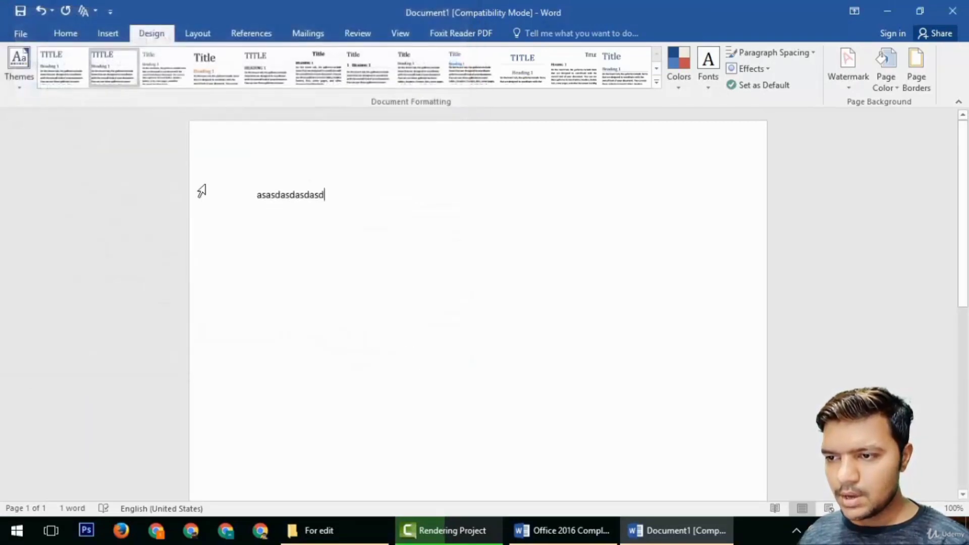
{"action": "left_click", "coordinate": [83, 10]}
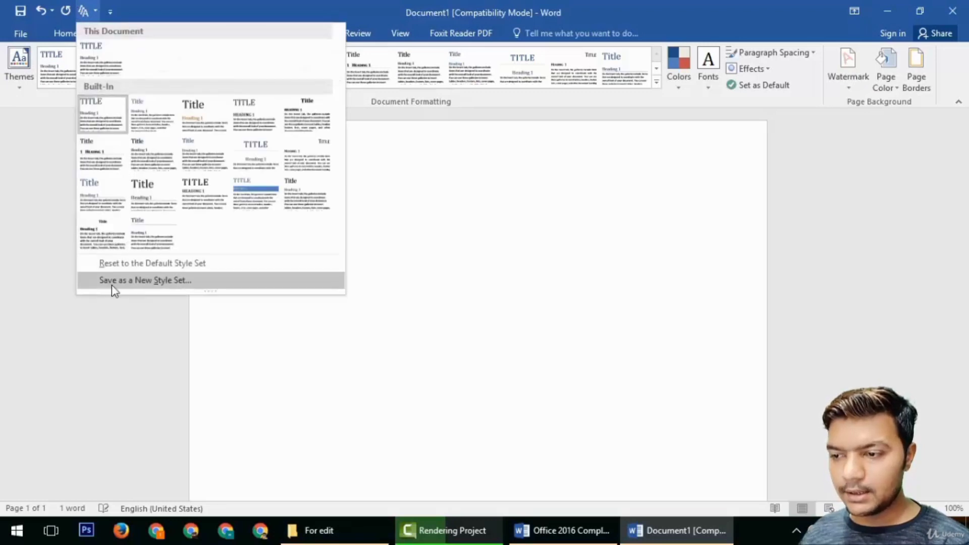
{"action": "left_click", "coordinate": [106, 235]}
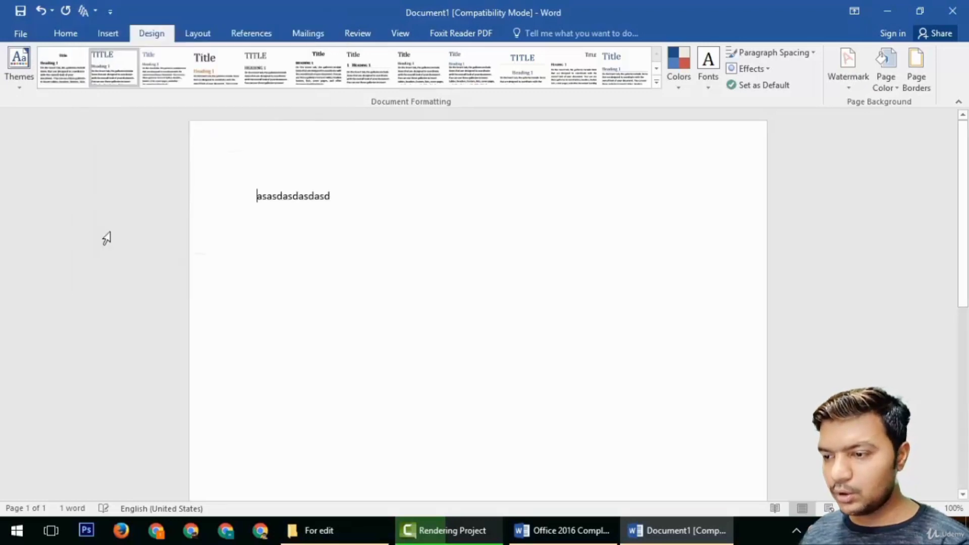
Step: Replace the sample word with three lines reading "Title", "Heading" and "ashdaskhdhasdkjahsdkhaskdjhsakjd"
{"action": "double_click", "coordinate": [342, 197]}
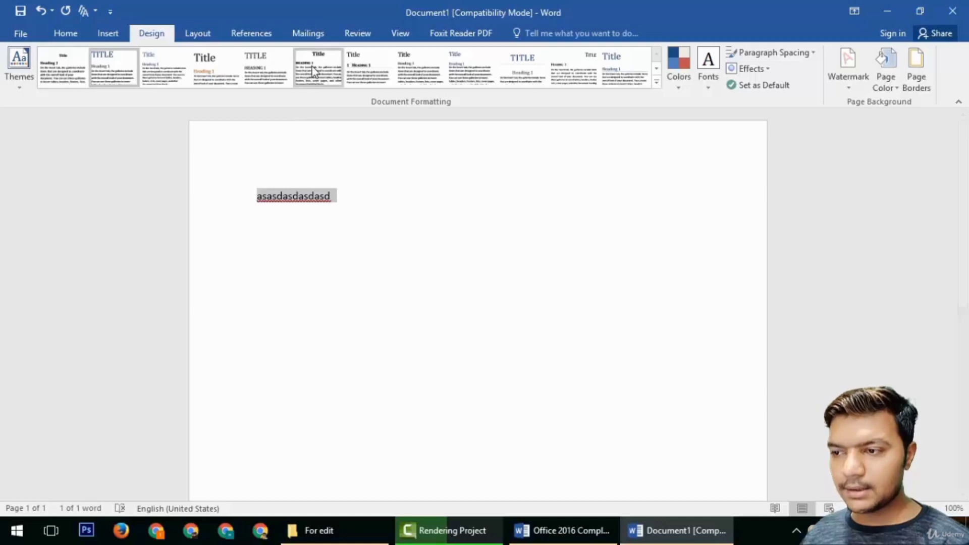
{"action": "type", "text": "Tit"}
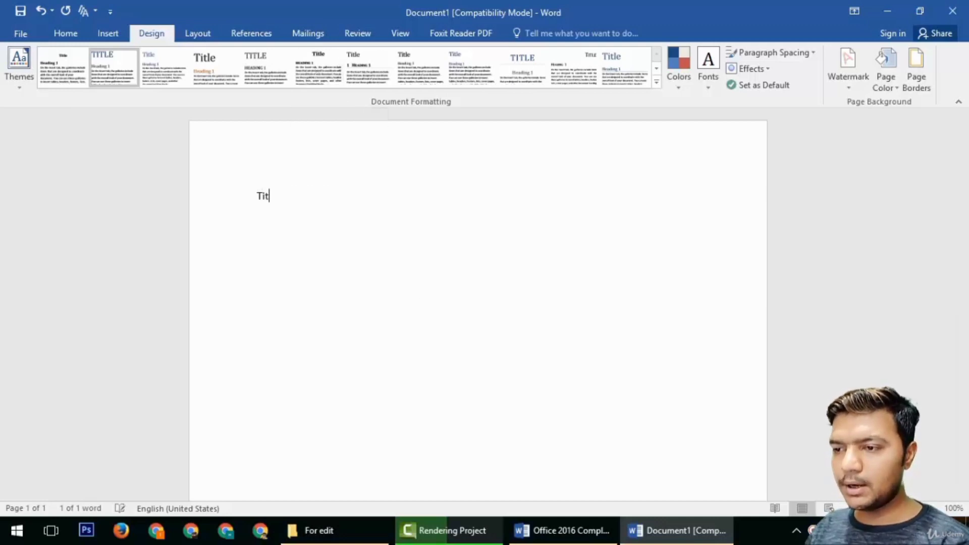
{"action": "type", "text": "le"}
{"action": "key", "text": "Return"}
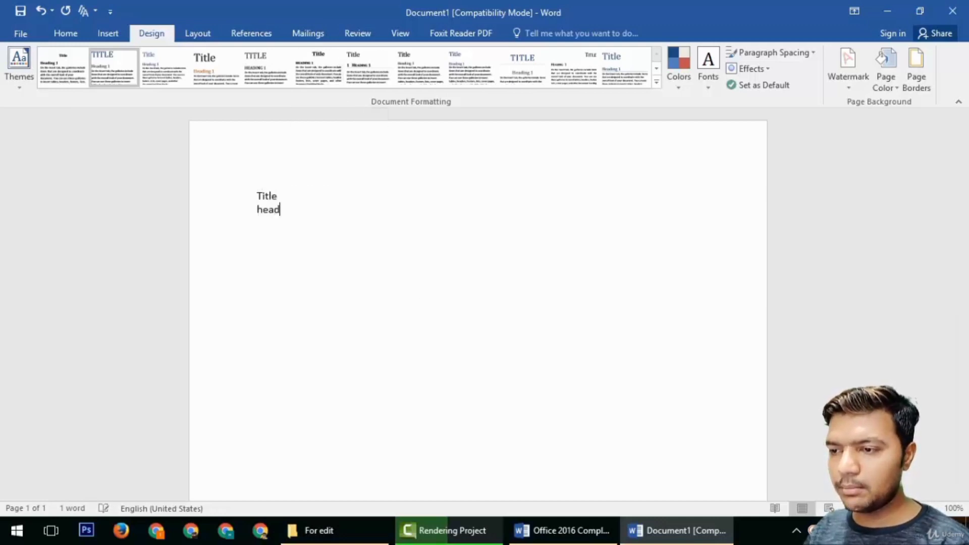
{"action": "type", "text": "heading"}
{"action": "key", "text": "Return"}
{"action": "type", "text": "ashdaskhdhasdkjahsdkhaskdjhsakjd"}
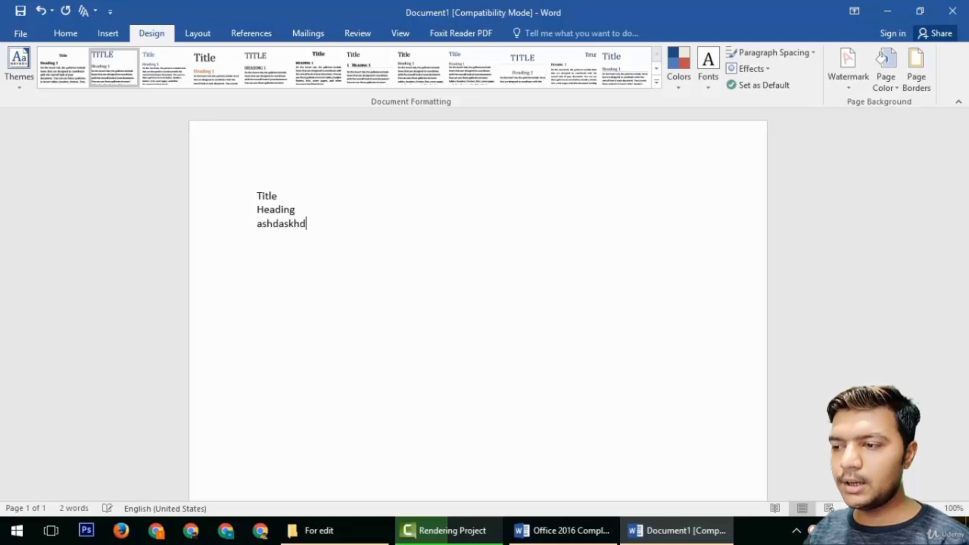
Step: Try several style sets on the whole text, ending with the one that has a blue all-caps left-aligned title
{"action": "key", "text": "ctrl+a"}
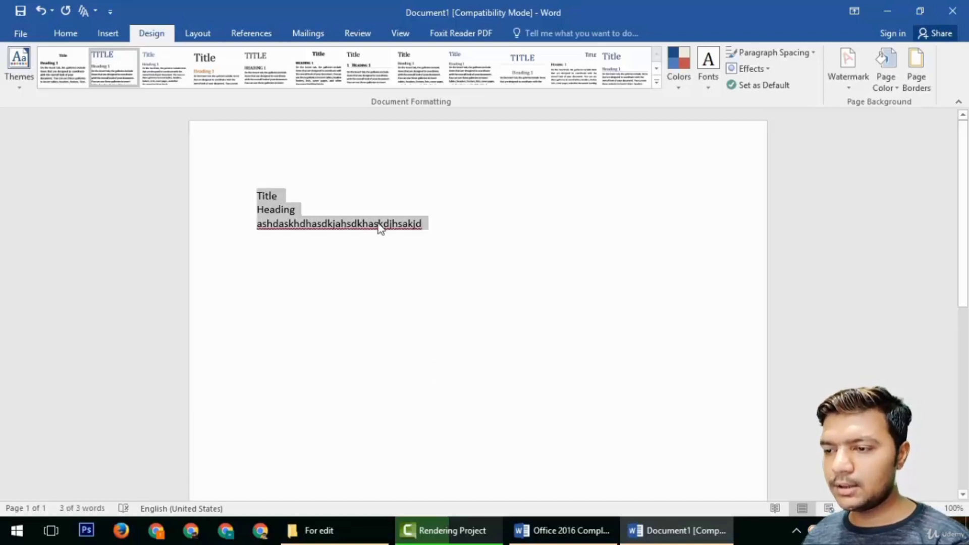
{"action": "left_click", "coordinate": [316, 78]}
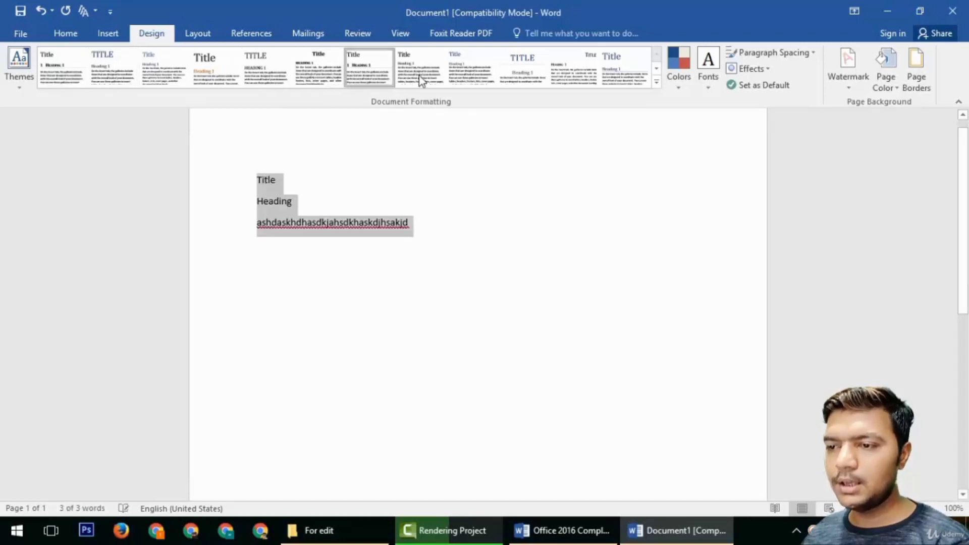
{"action": "left_click", "coordinate": [477, 79]}
{"action": "left_click", "coordinate": [136, 76]}
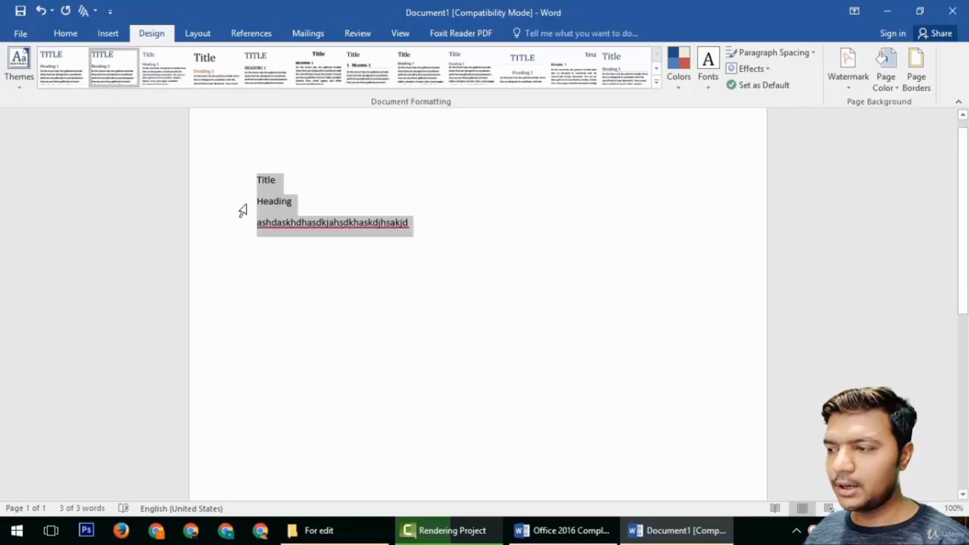
Step: Deselect the text and set the document's theme colors to Orange Red
{"action": "left_click", "coordinate": [616, 266]}
{"action": "left_click", "coordinate": [679, 90]}
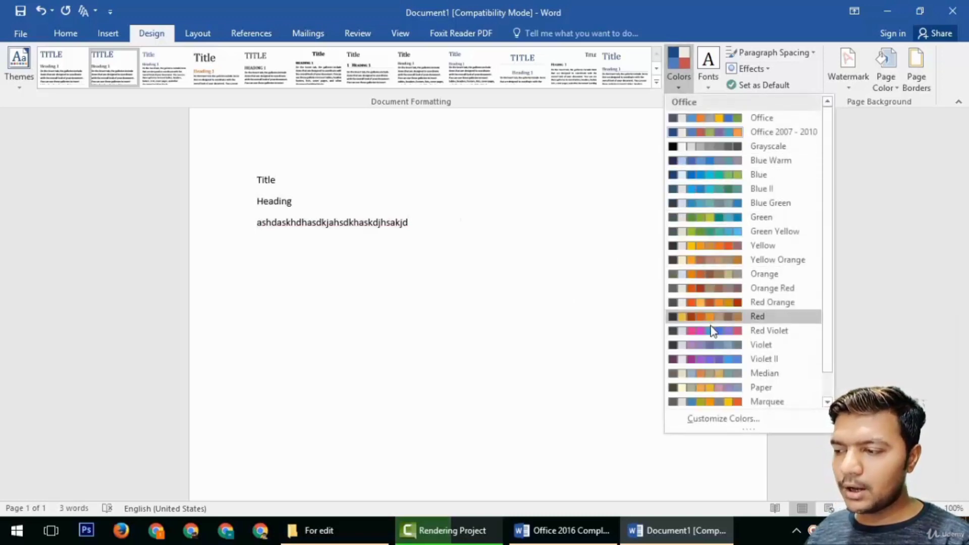
{"action": "left_click", "coordinate": [735, 287]}
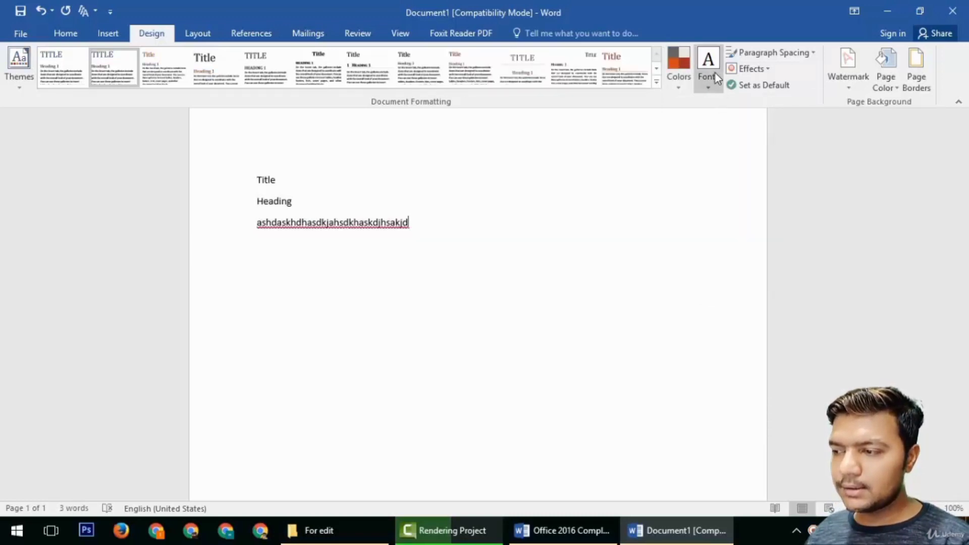
Step: Try the Arial theme fonts, and set the document's theme fonts to Franklin Gothic
{"action": "left_click", "coordinate": [678, 80]}
{"action": "key", "text": "Escape"}
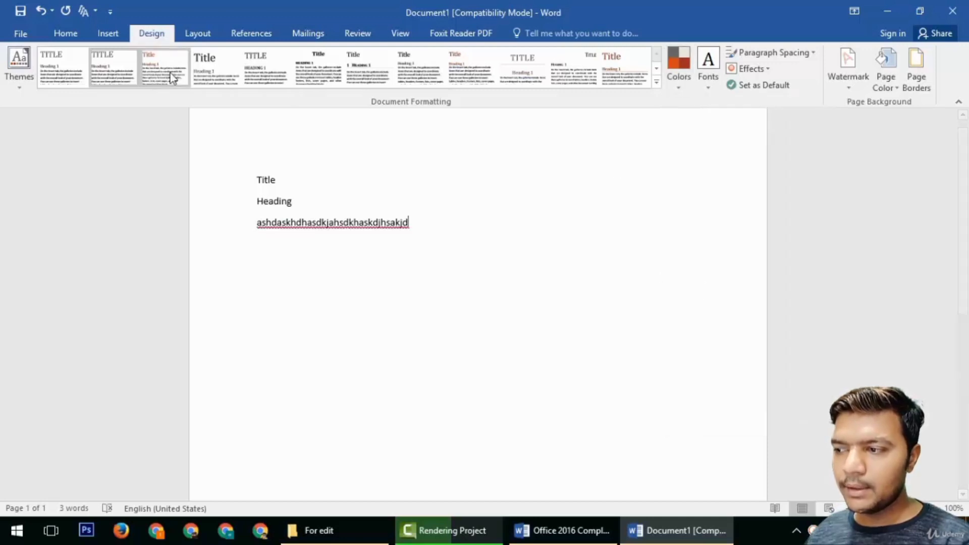
{"action": "left_click", "coordinate": [708, 71]}
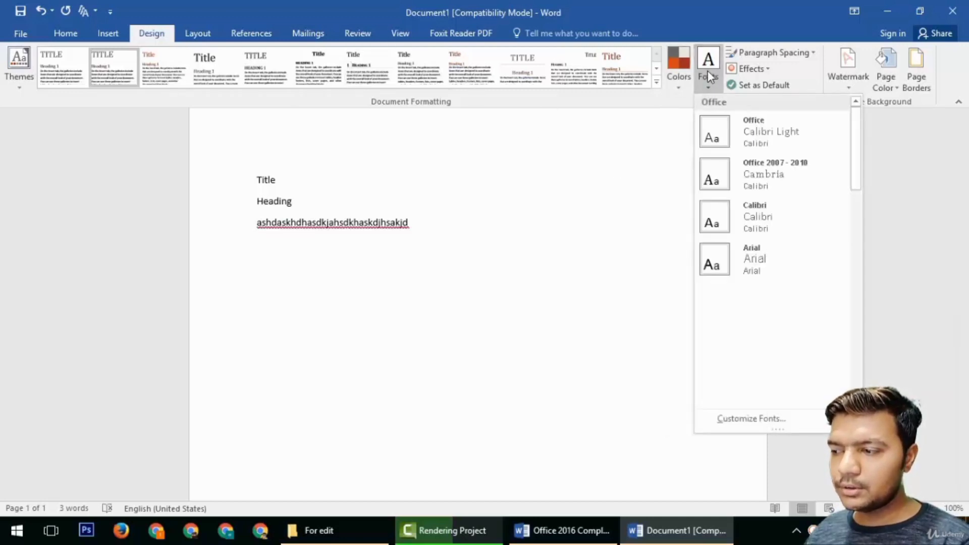
{"action": "left_click", "coordinate": [720, 244]}
{"action": "left_click", "coordinate": [707, 75]}
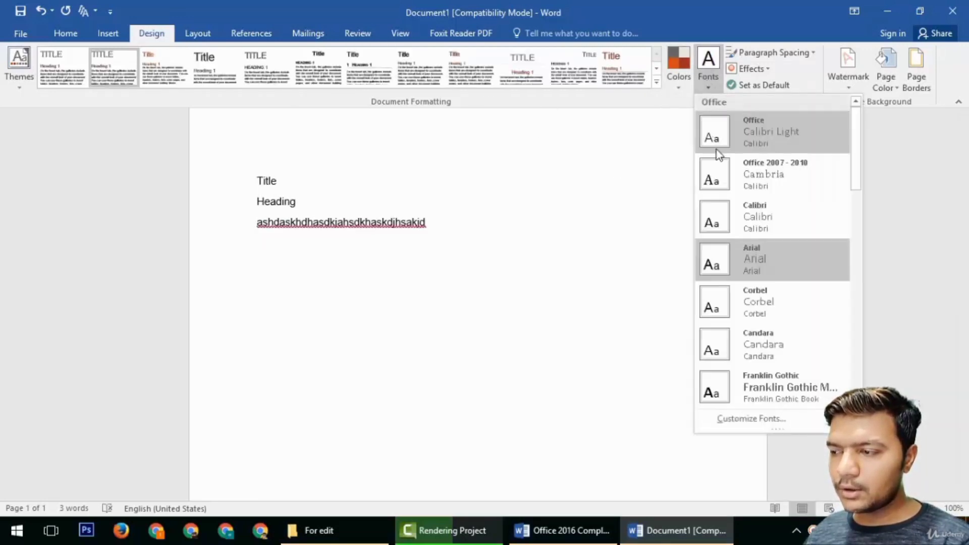
{"action": "left_click", "coordinate": [736, 377]}
{"action": "left_click", "coordinate": [704, 70]}
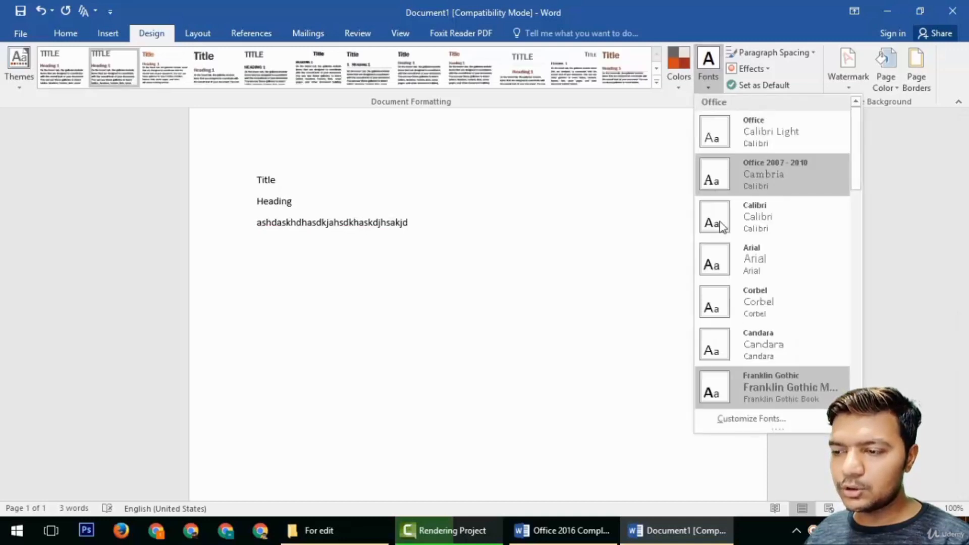
{"action": "key", "text": "Escape"}
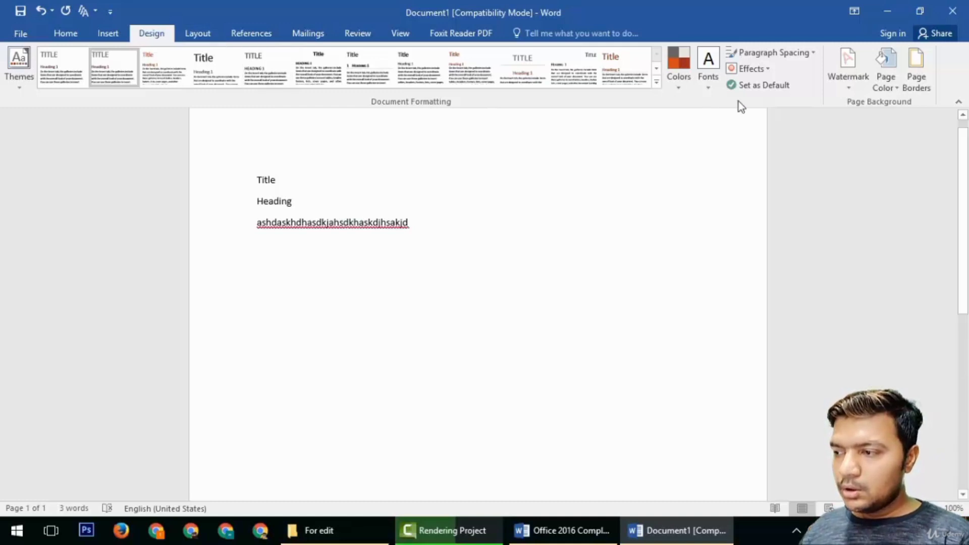
Step: Preview the built-in paragraph spacing presets and open and close the option to set the current formatting as default
{"action": "left_click", "coordinate": [766, 55]}
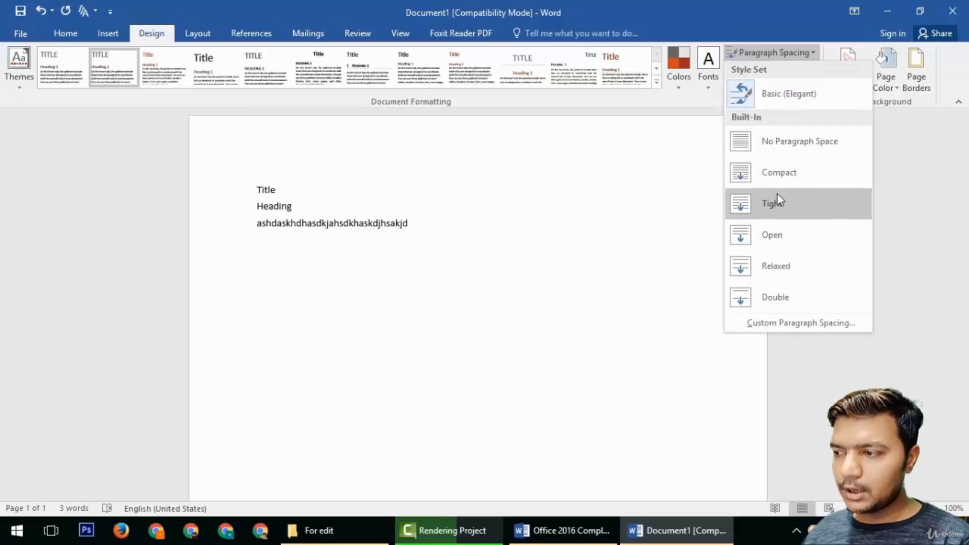
{"action": "left_click", "coordinate": [768, 53]}
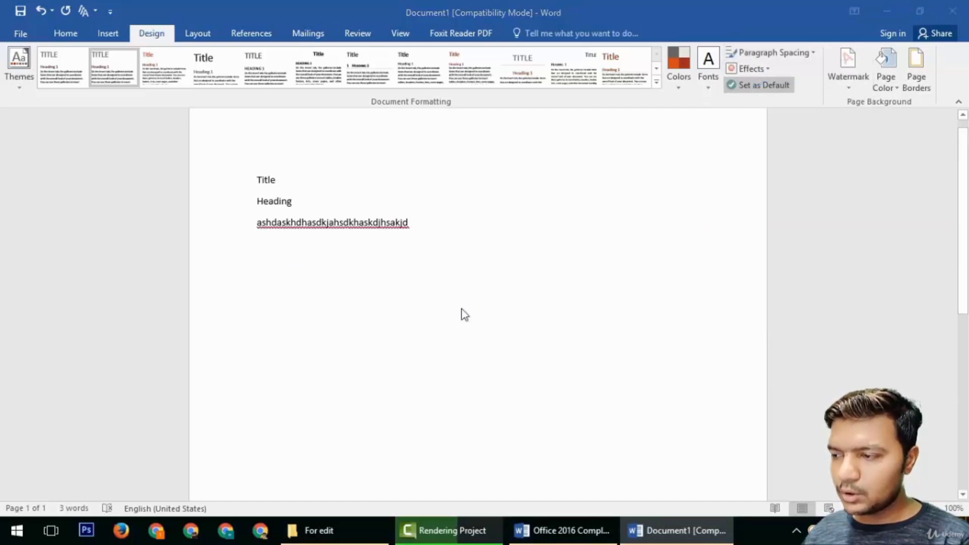
{"action": "left_click", "coordinate": [462, 307]}
Step: Set the theme effects to Glow Edge and delete all the sample text
{"action": "left_click", "coordinate": [752, 70]}
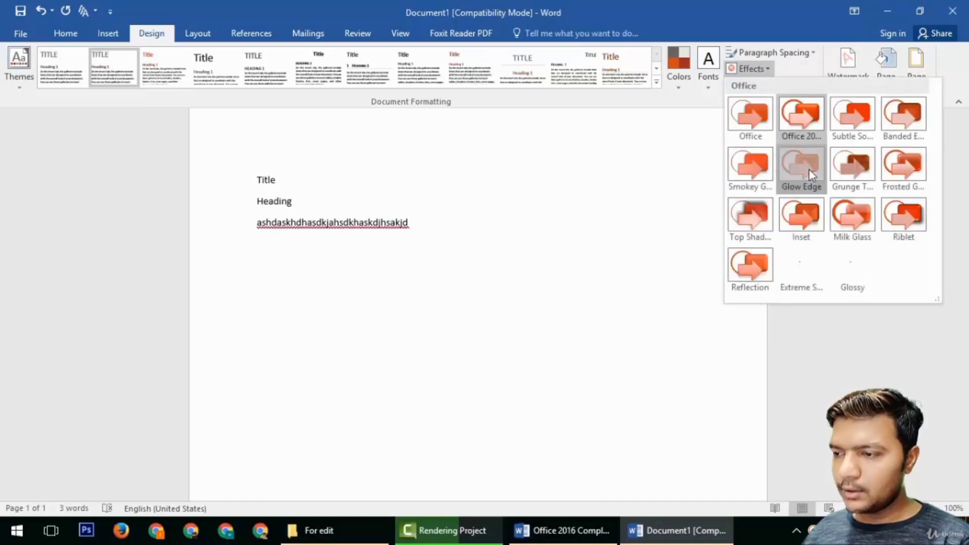
{"action": "left_click", "coordinate": [809, 175]}
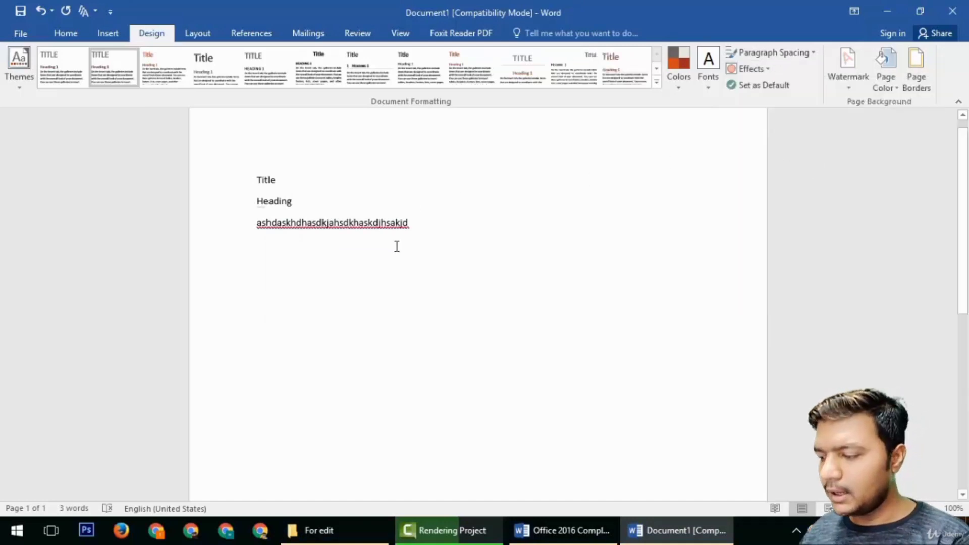
{"action": "key", "text": "ctrl+a"}
{"action": "key", "text": "BackSpace"}
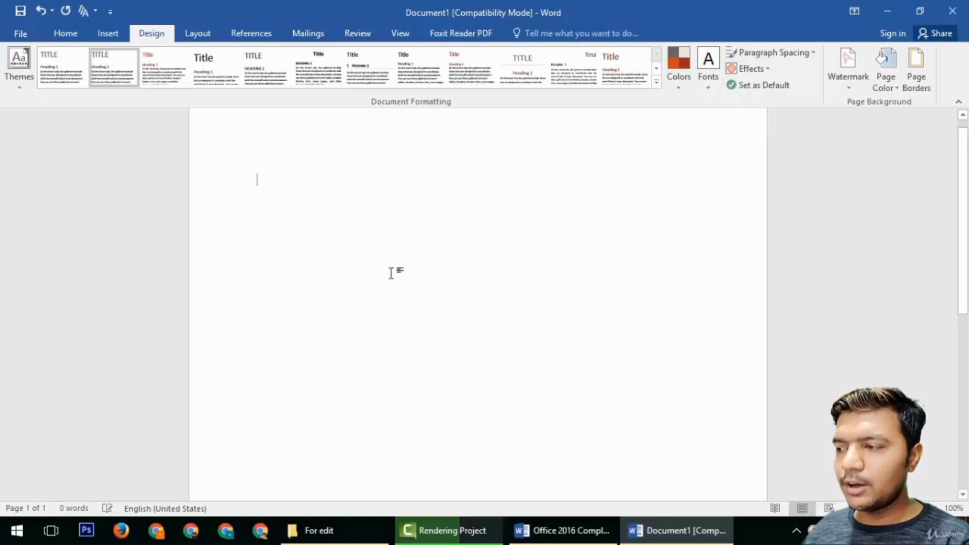
Step: Look over the built-in watermarks and close the sample document without saving it
{"action": "left_click", "coordinate": [835, 79]}
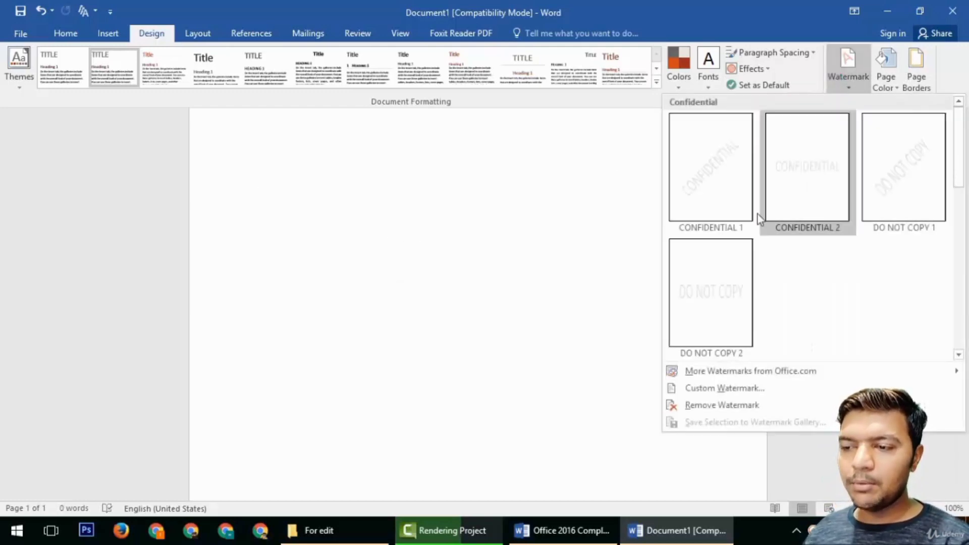
{"action": "left_click", "coordinate": [385, 307]}
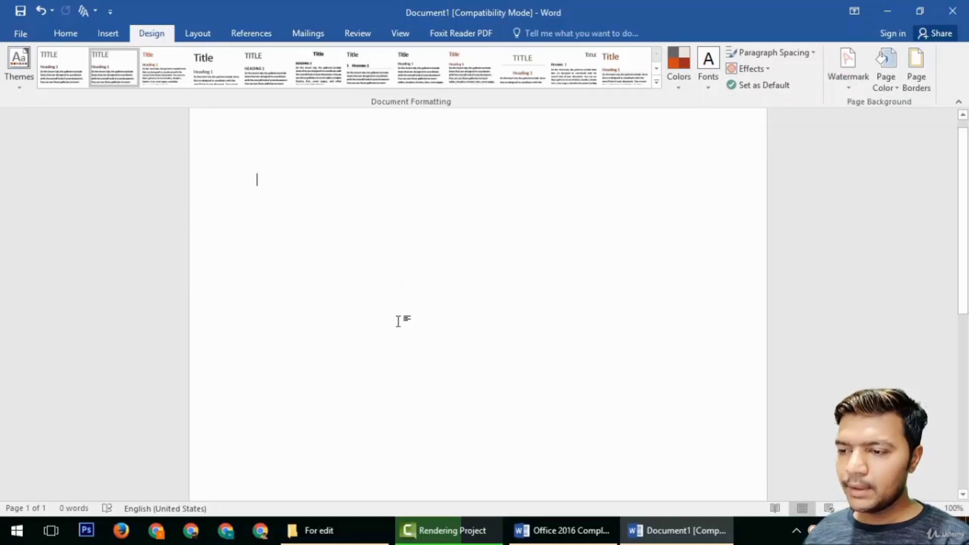
{"action": "left_click", "coordinate": [952, 10]}
{"action": "left_click", "coordinate": [485, 293]}
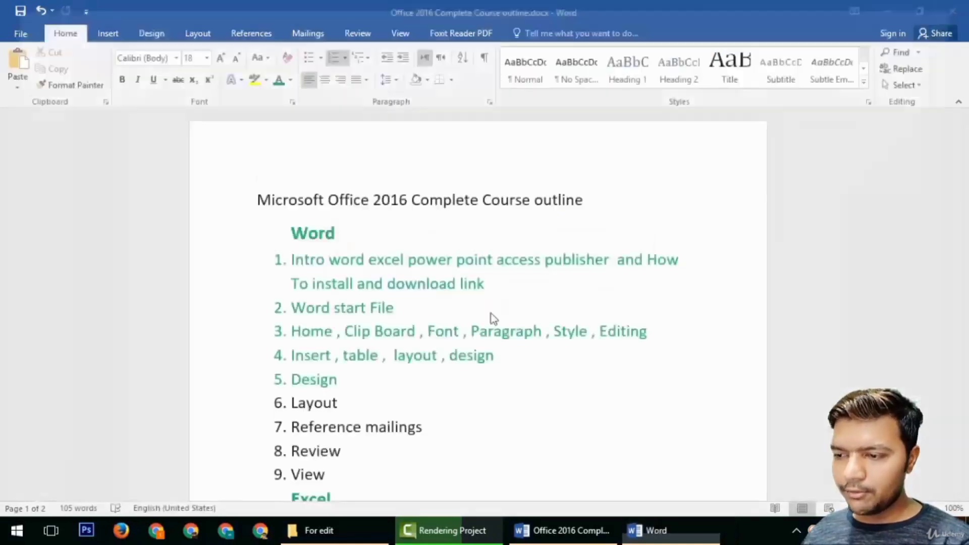
Step: Apply the CONFIDENTIAL 1 watermark to the course outline document
{"action": "scroll", "coordinate": [383, 338], "scroll_direction": "down", "scroll_amount": 7}
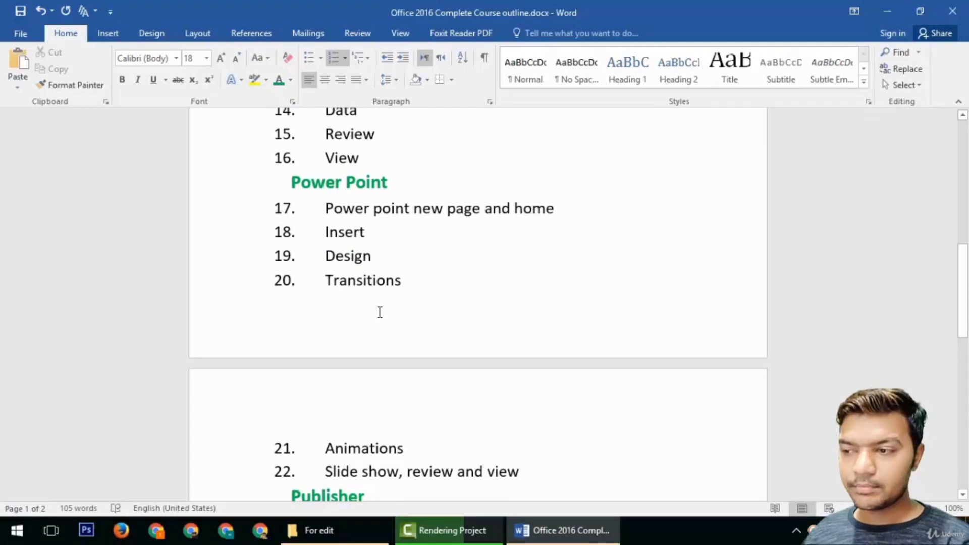
{"action": "scroll", "coordinate": [379, 313], "scroll_direction": "up", "scroll_amount": 10}
{"action": "left_click", "coordinate": [345, 333]}
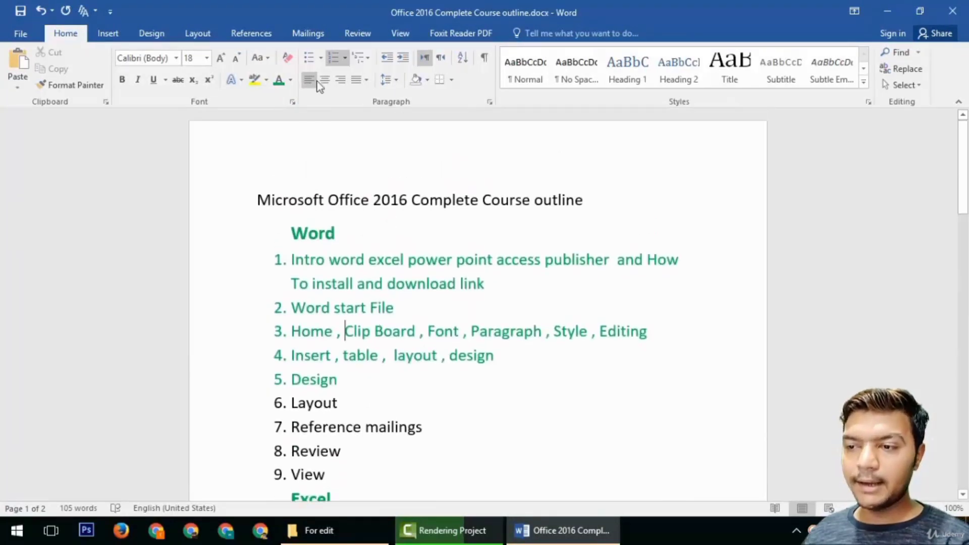
{"action": "left_click", "coordinate": [150, 34]}
{"action": "left_click", "coordinate": [843, 64]}
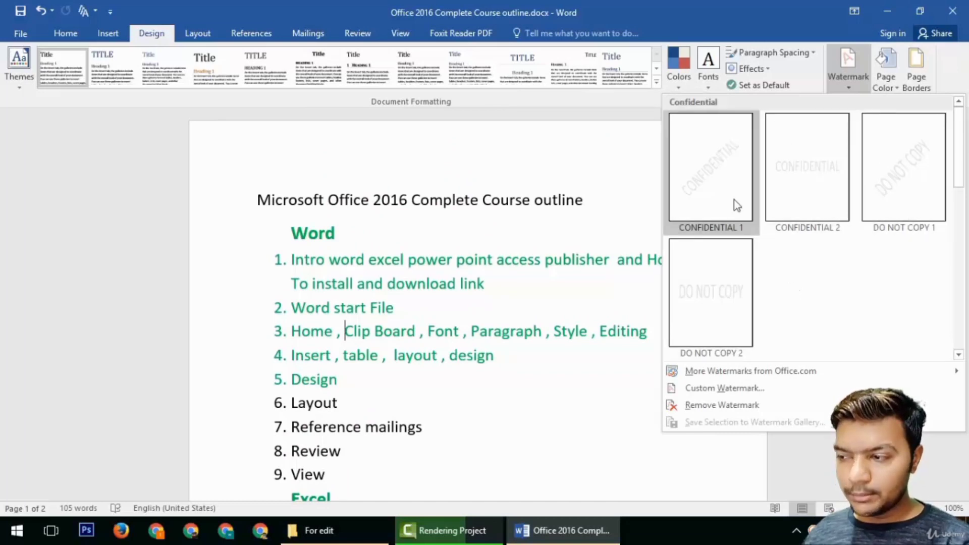
{"action": "left_click", "coordinate": [720, 196]}
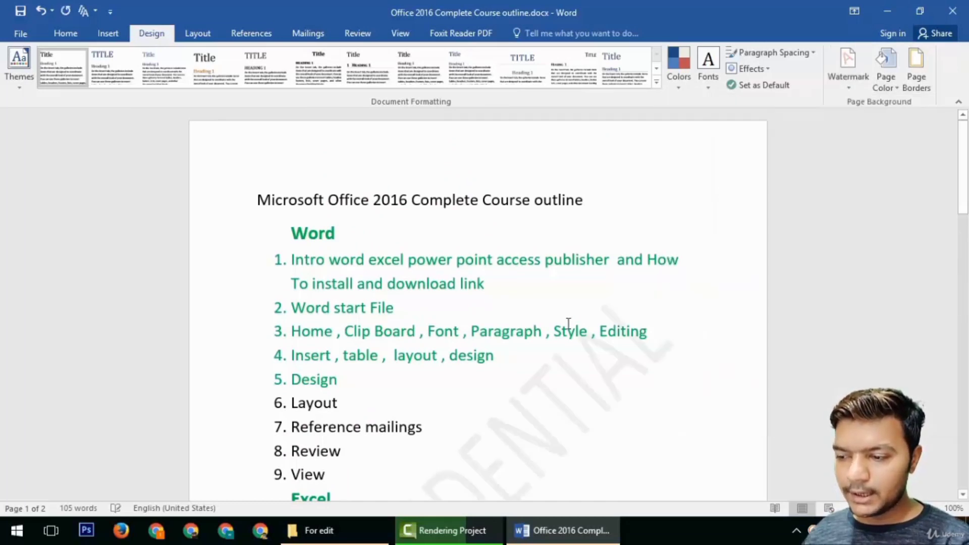
{"action": "scroll", "coordinate": [578, 384], "scroll_direction": "down", "scroll_amount": 5}
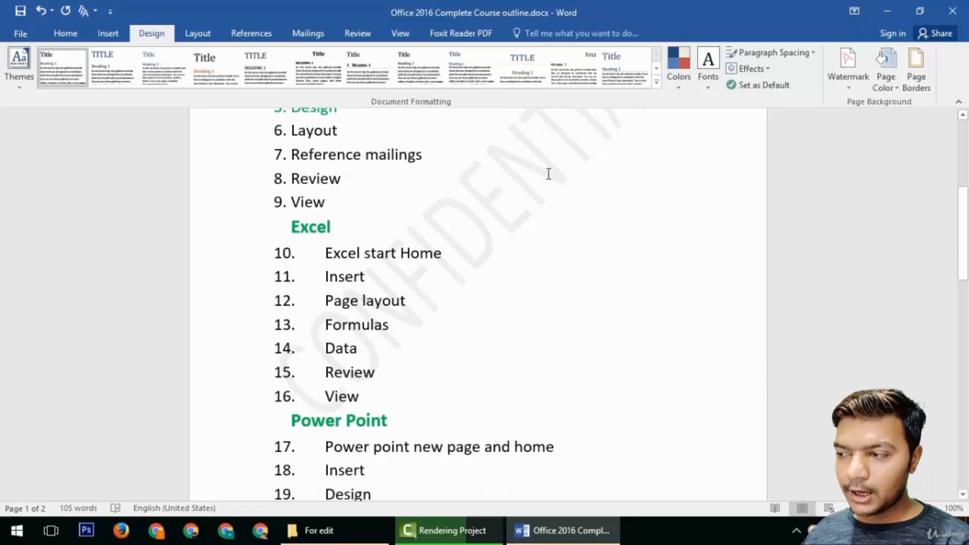
Step: Replace the watermark with a custom diagonal text watermark reading "Online" plus the author's name, and check it on both pages
{"action": "left_click", "coordinate": [849, 66]}
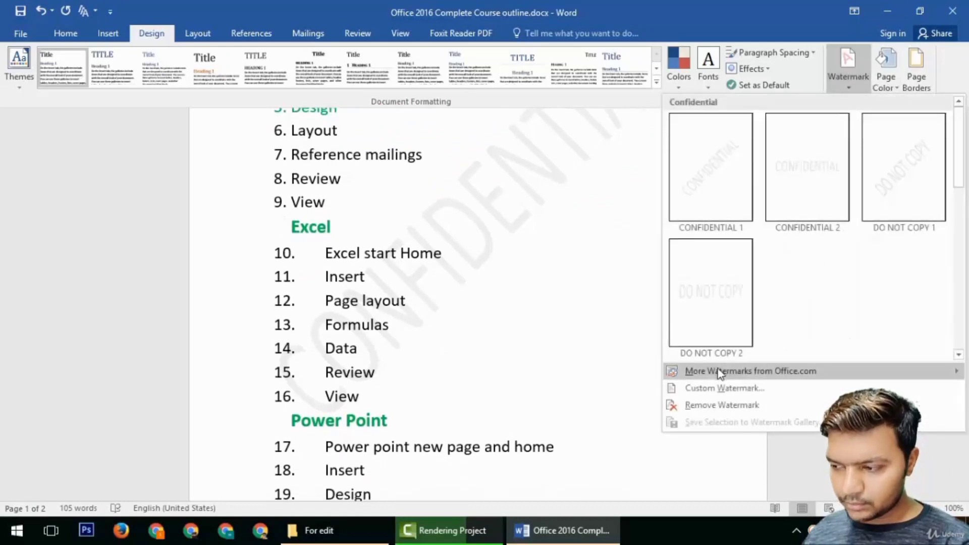
{"action": "left_click", "coordinate": [705, 389]}
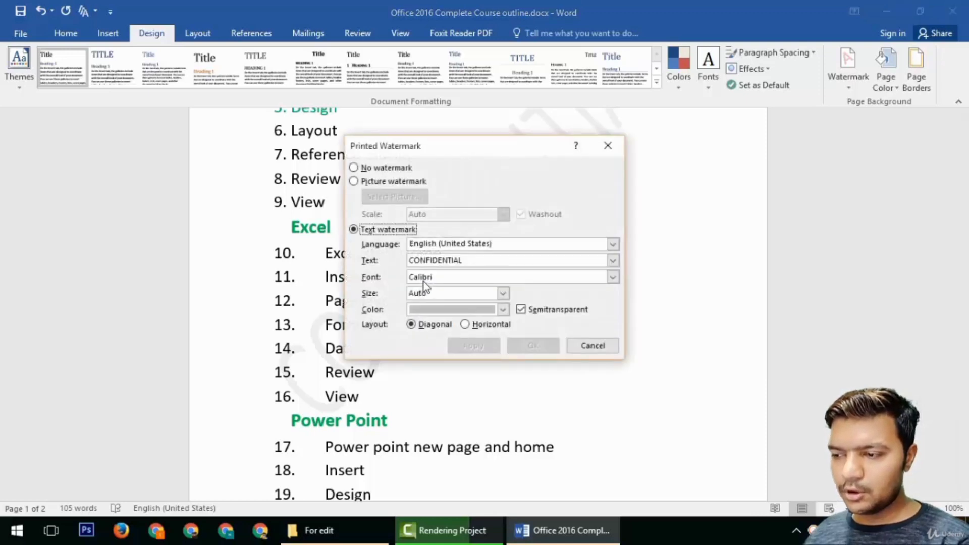
{"action": "left_click", "coordinate": [457, 260]}
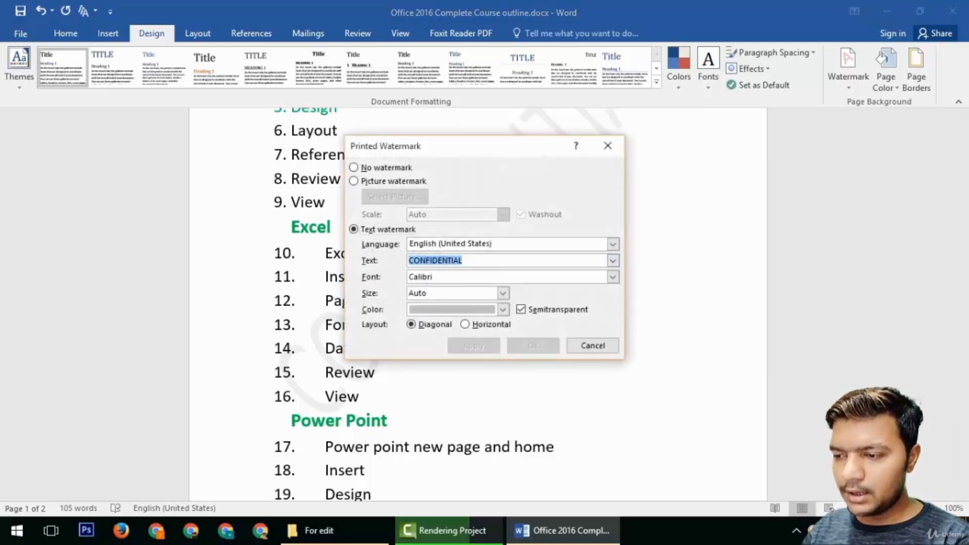
{"action": "type", "text": "Online Ahmed Ali"}
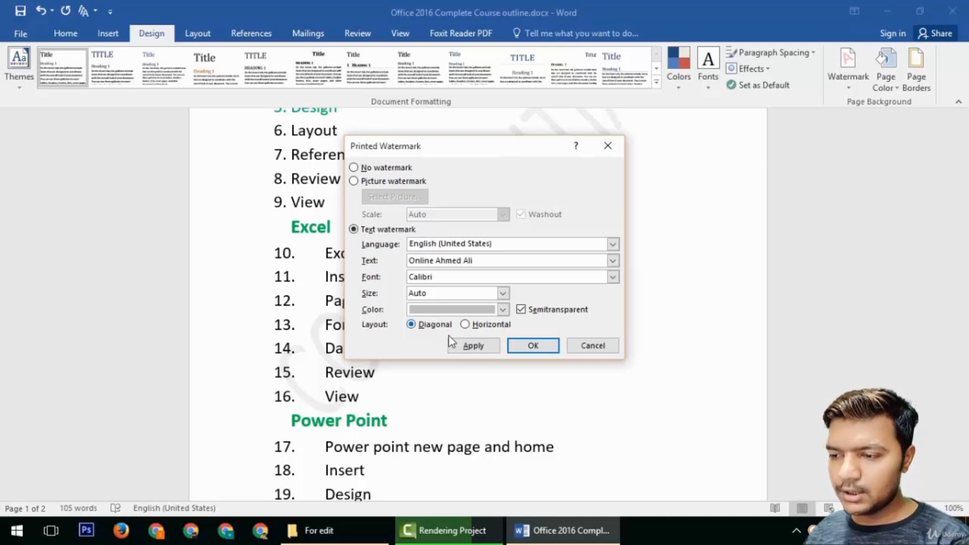
{"action": "left_click", "coordinate": [533, 345]}
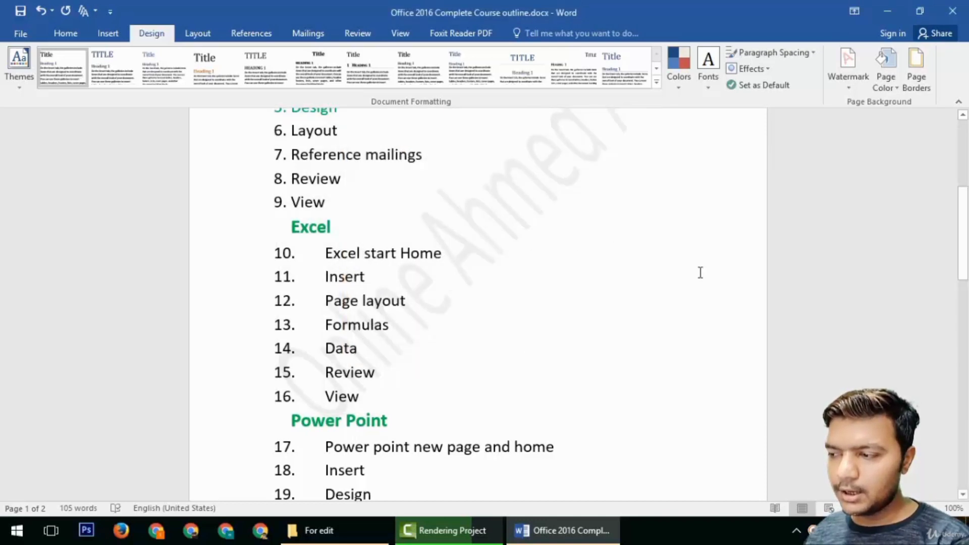
{"action": "scroll", "coordinate": [700, 272], "scroll_direction": "up", "scroll_amount": 3}
{"action": "scroll", "coordinate": [695, 278], "scroll_direction": "down", "scroll_amount": 7}
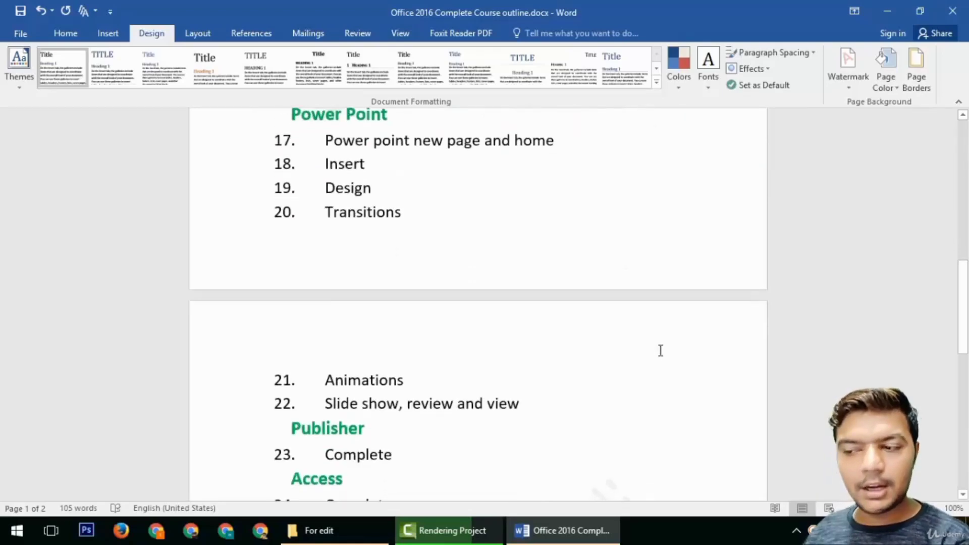
{"action": "scroll", "coordinate": [660, 351], "scroll_direction": "down", "scroll_amount": 10}
{"action": "scroll", "coordinate": [661, 351], "scroll_direction": "up", "scroll_amount": 4}
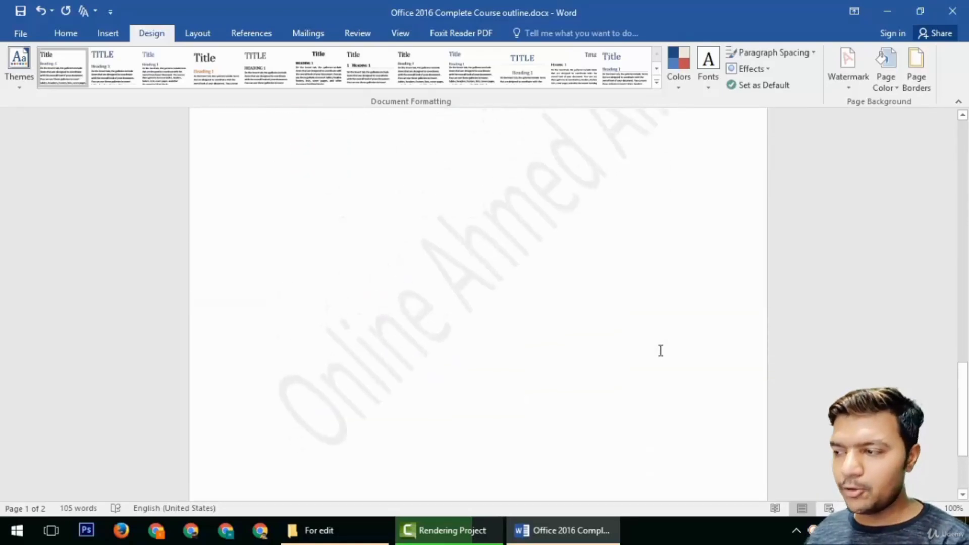
Step: Try the built-in watermarks DO NOT COPY 2, CONFIDENTIAL 2 and DO NOT COPY 1 in turn
{"action": "left_click", "coordinate": [848, 66]}
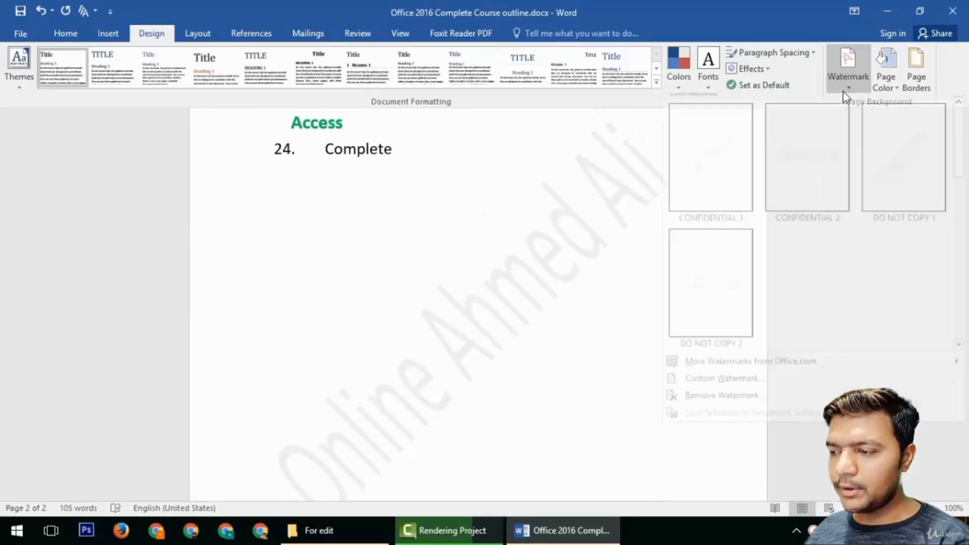
{"action": "left_click", "coordinate": [725, 321]}
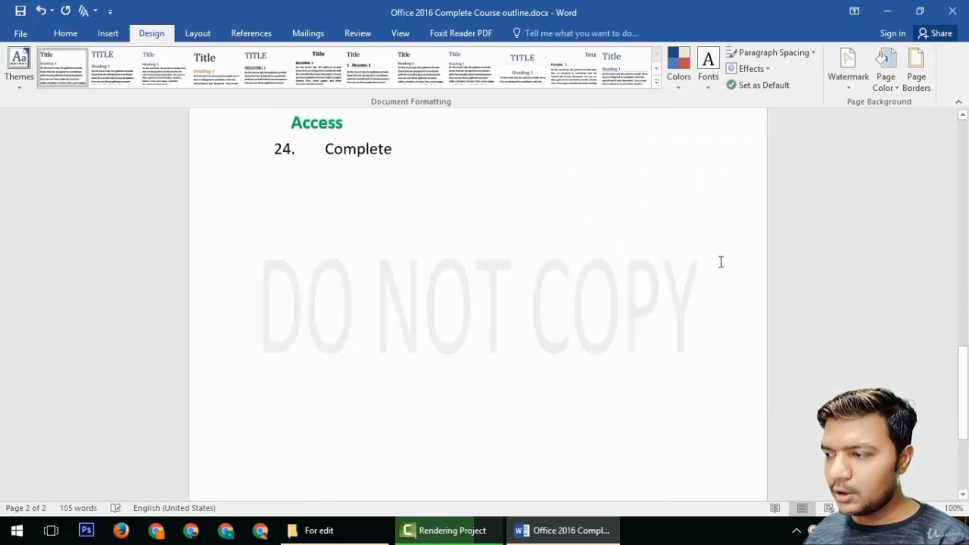
{"action": "left_click", "coordinate": [849, 74]}
{"action": "left_click", "coordinate": [837, 166]}
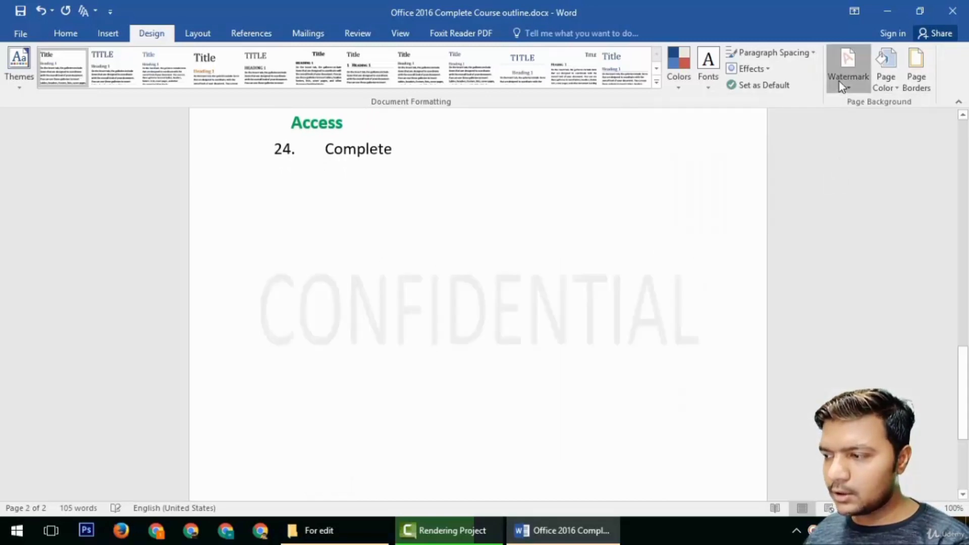
{"action": "left_click", "coordinate": [841, 81]}
{"action": "left_click", "coordinate": [879, 163]}
Step: Set a custom diagonal text watermark reading "online" plus the author's name in lowercase
{"action": "left_click", "coordinate": [844, 90]}
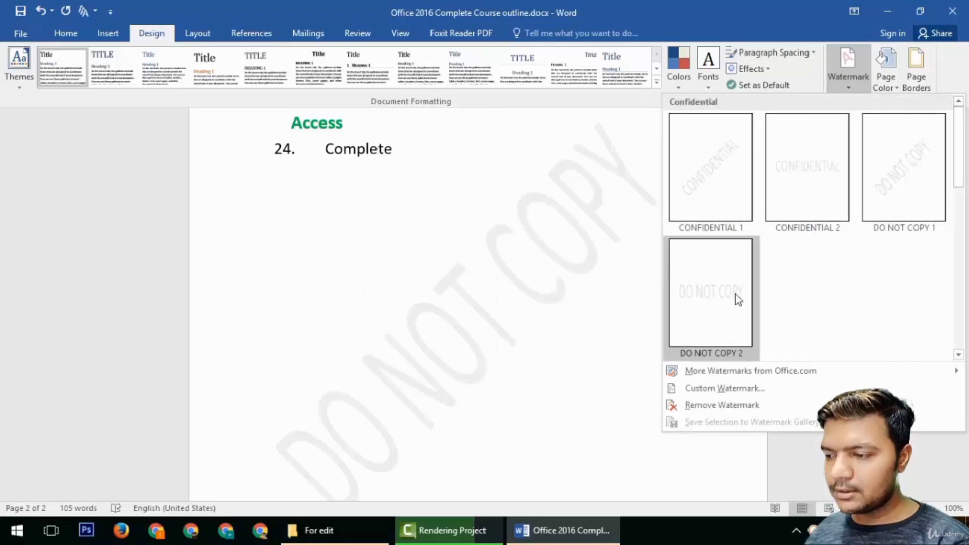
{"action": "left_click", "coordinate": [724, 389]}
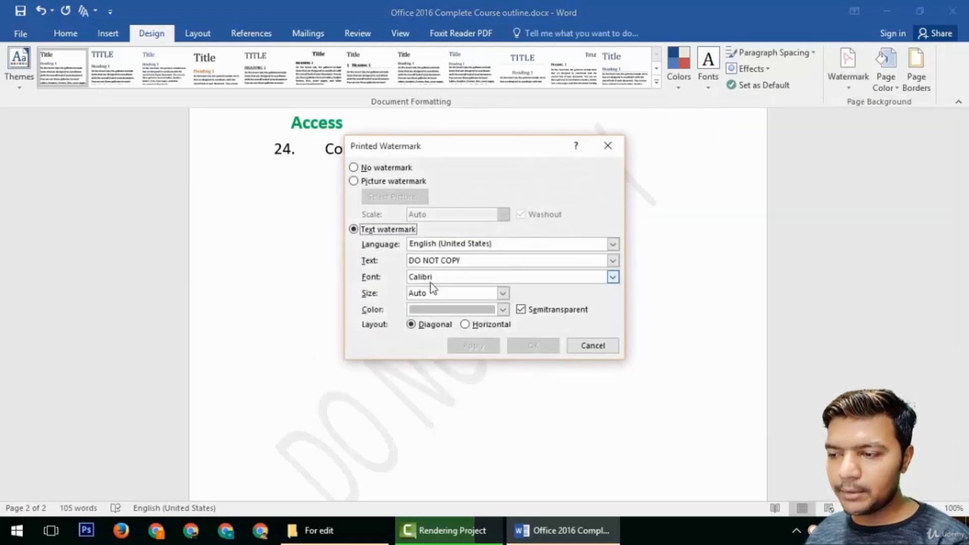
{"action": "left_click_drag", "start_coordinate": [479, 260], "coordinate": [355, 268]}
{"action": "type", "text": "online ahmed ali"}
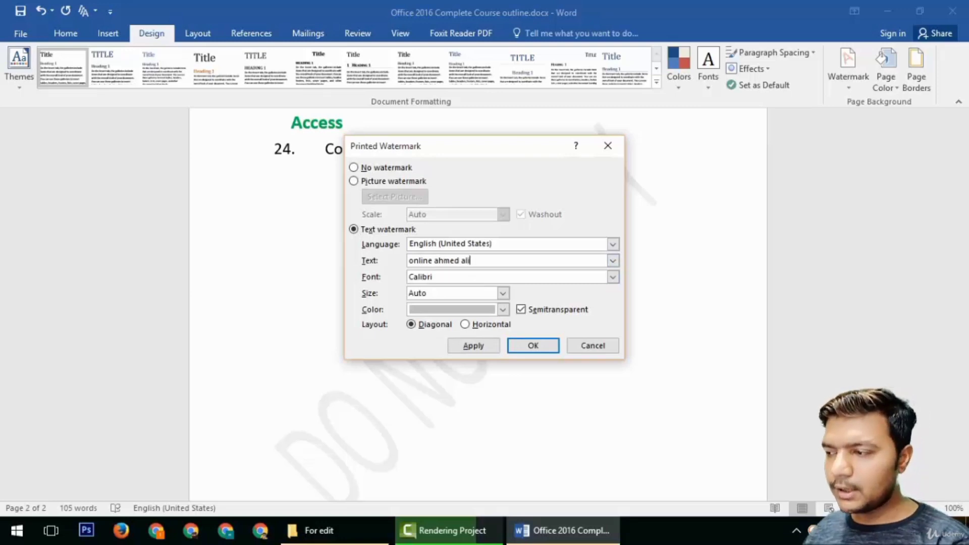
{"action": "key", "text": "Return"}
Step: Open the custom text watermark's settings, try a light blue color, and set its color to green
{"action": "left_click", "coordinate": [845, 85]}
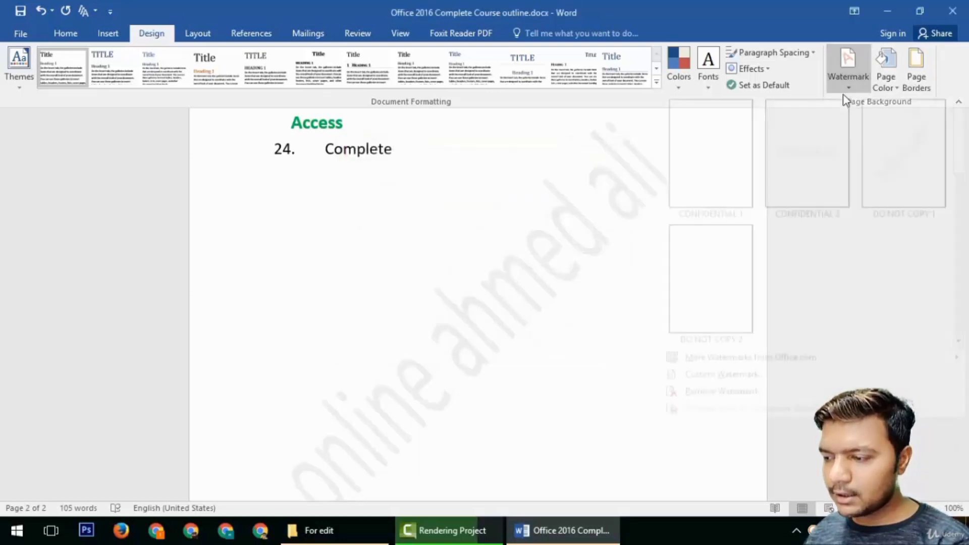
{"action": "left_click", "coordinate": [701, 389]}
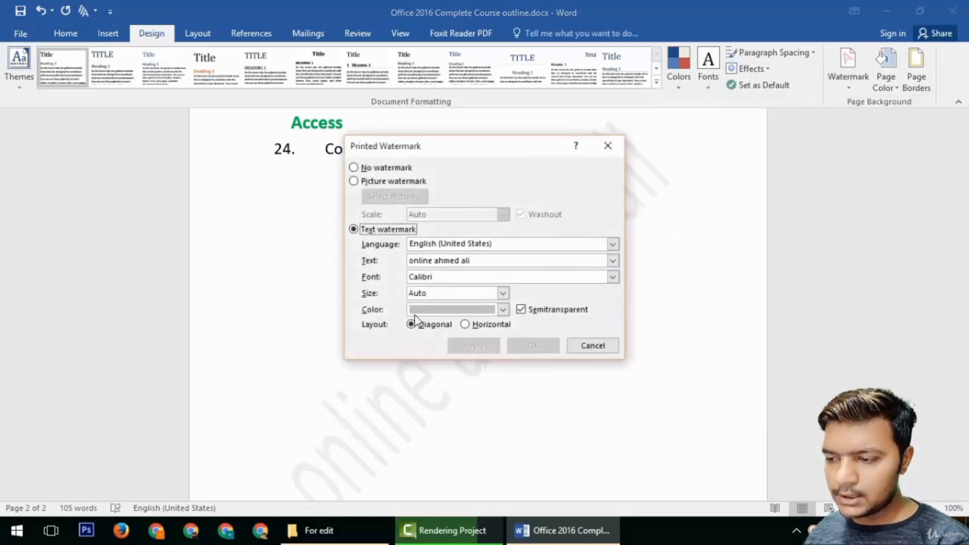
{"action": "left_click", "coordinate": [502, 309]}
{"action": "left_click", "coordinate": [451, 387]}
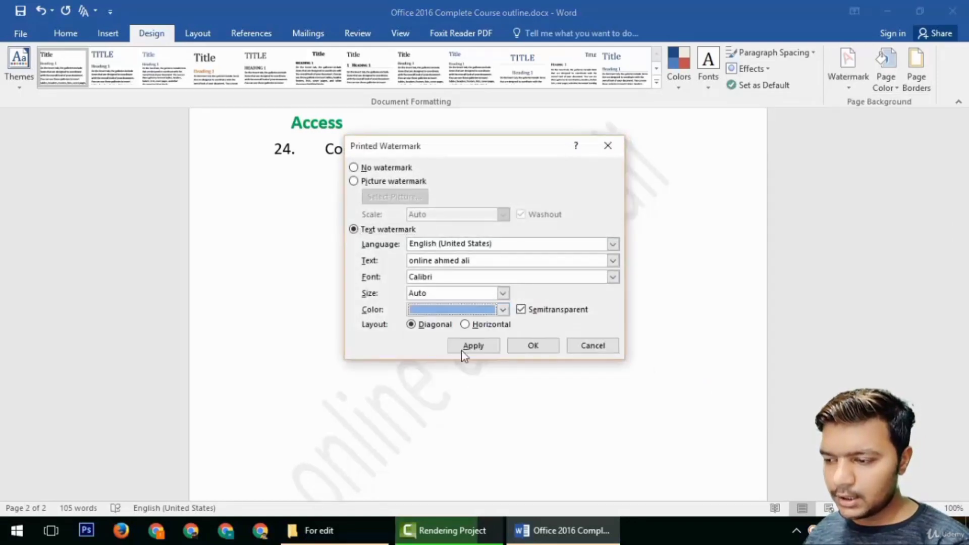
{"action": "left_click", "coordinate": [489, 316]}
{"action": "left_click", "coordinate": [465, 437]}
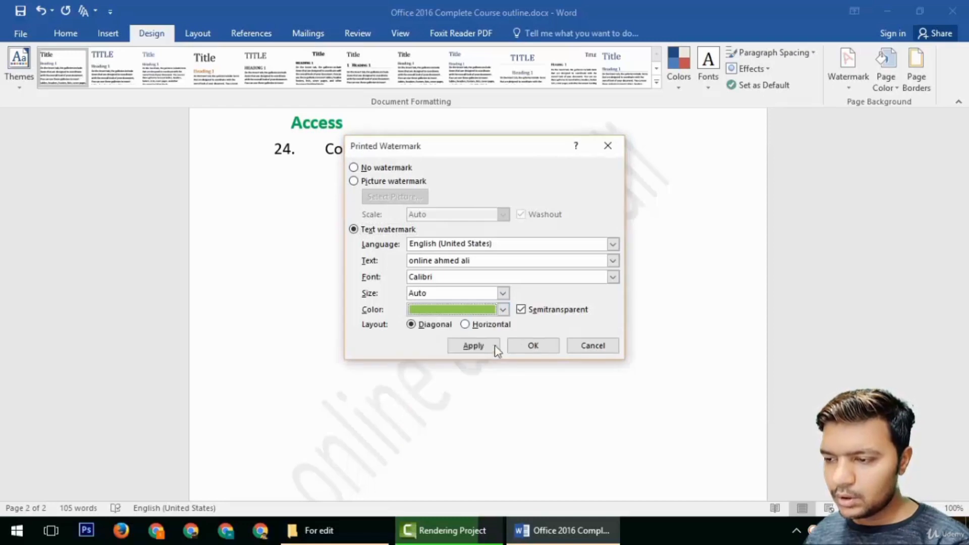
Step: Set the text watermark's size to 44 and font to Call Of Ops Duty, try the horizontal layout, and apply it diagonally
{"action": "left_click", "coordinate": [503, 293]}
{"action": "left_click", "coordinate": [481, 331]}
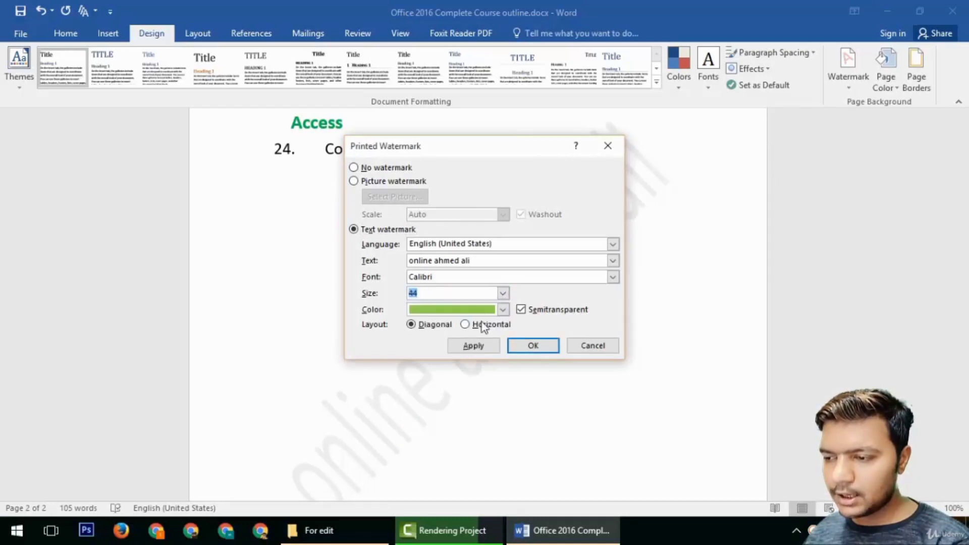
{"action": "left_click", "coordinate": [612, 276]}
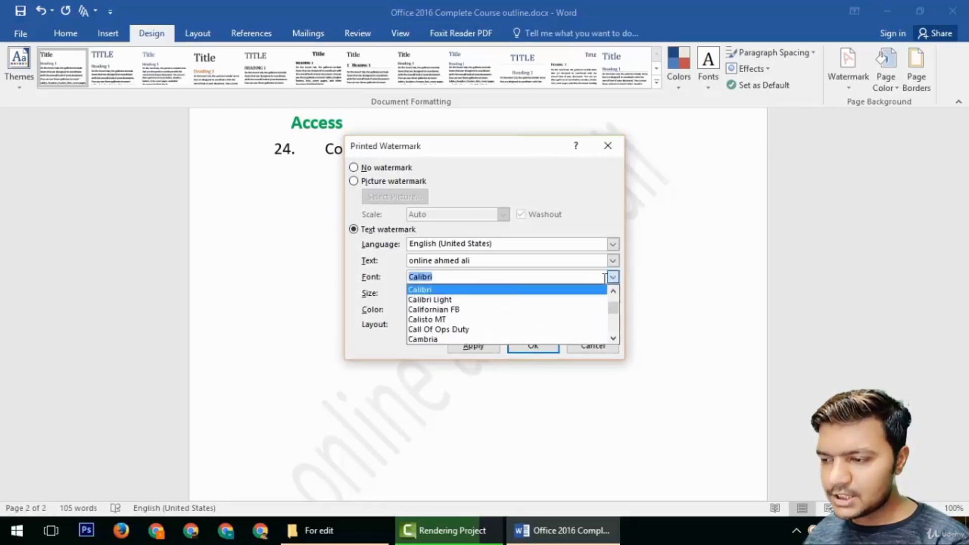
{"action": "left_click", "coordinate": [474, 329]}
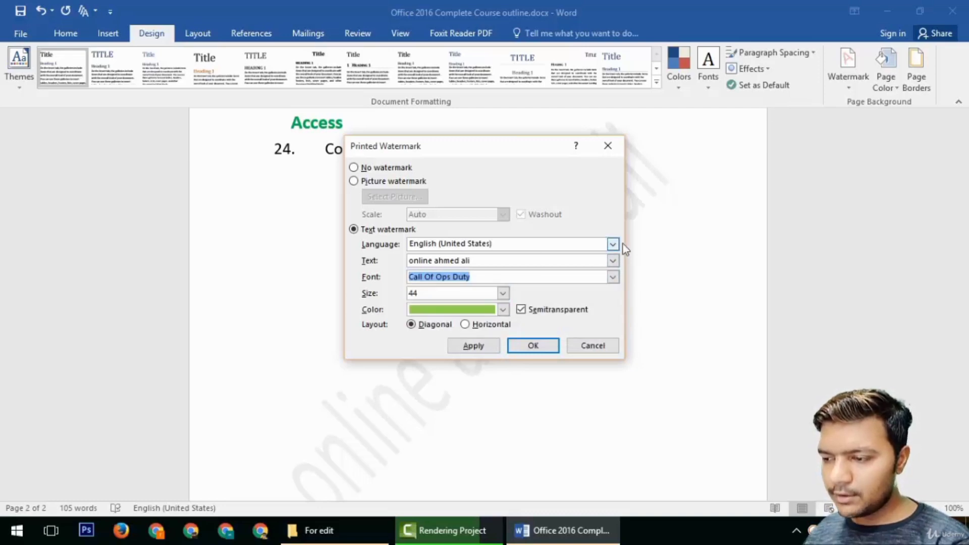
{"action": "left_click", "coordinate": [465, 324]}
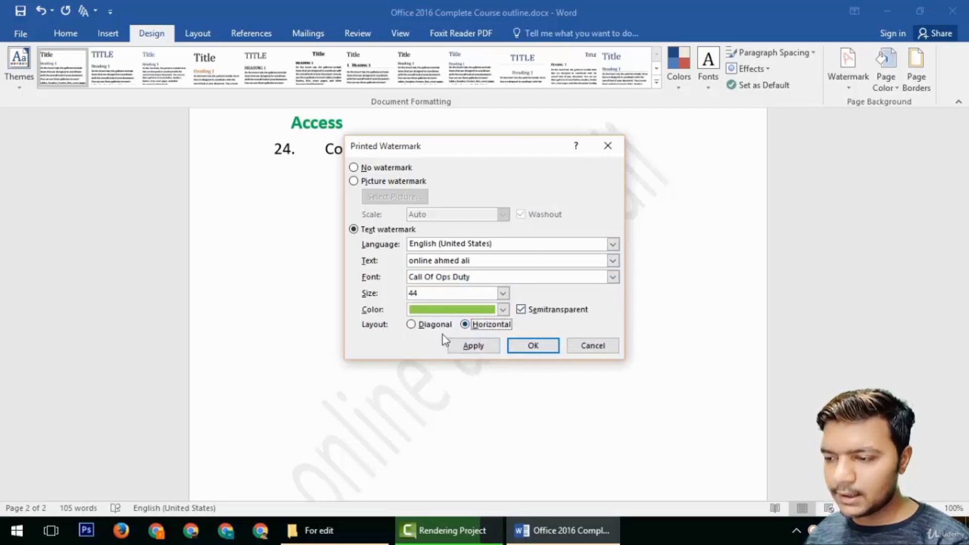
{"action": "left_click", "coordinate": [416, 325]}
{"action": "left_click", "coordinate": [494, 346]}
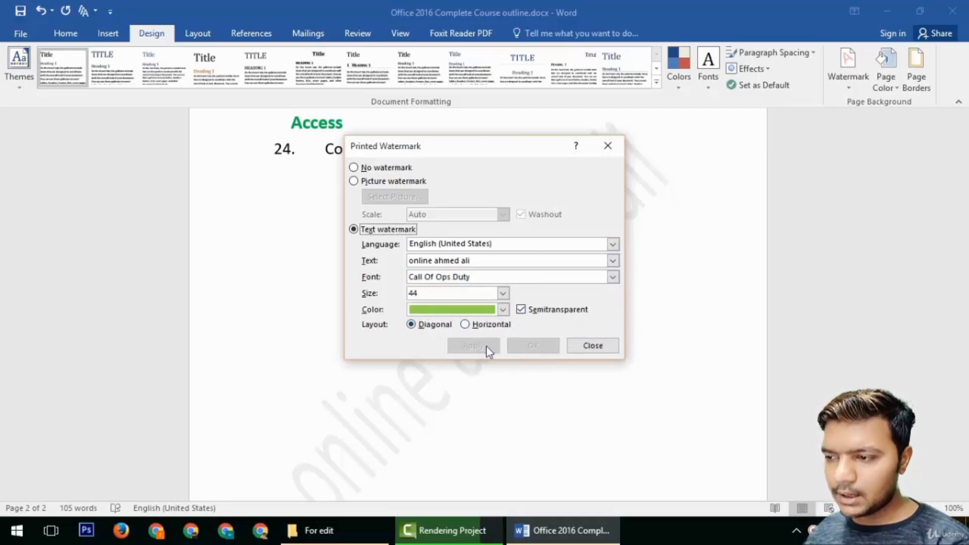
{"action": "left_click_drag", "start_coordinate": [509, 162], "coordinate": [272, 152]}
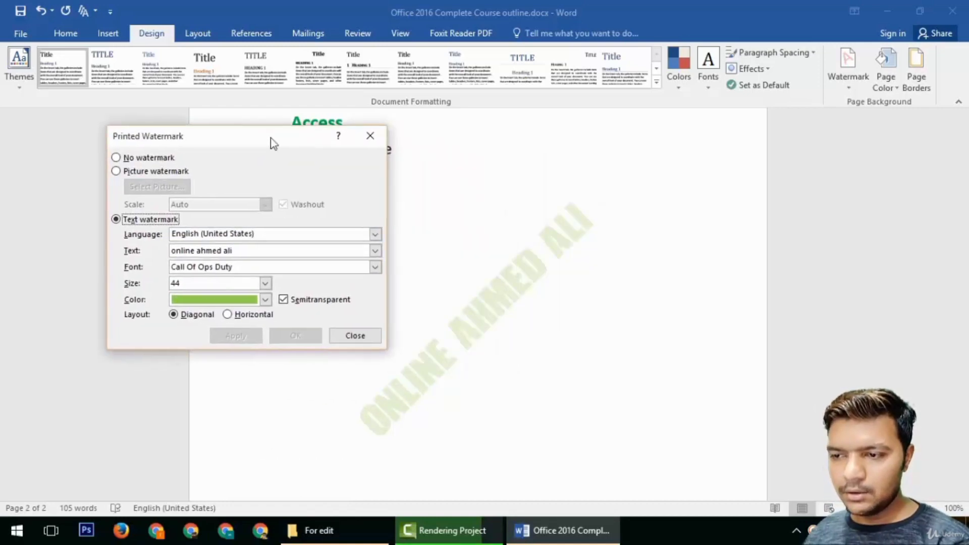
Step: Switch to a picture watermark and browse for a picture file in the desktop's My Pic shortcut folder
{"action": "left_click", "coordinate": [143, 173]}
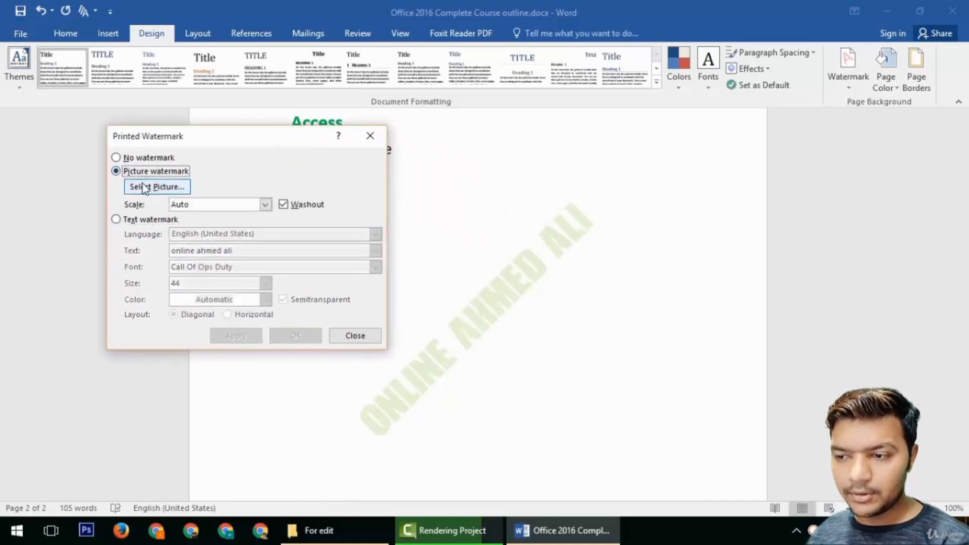
{"action": "left_click", "coordinate": [151, 187]}
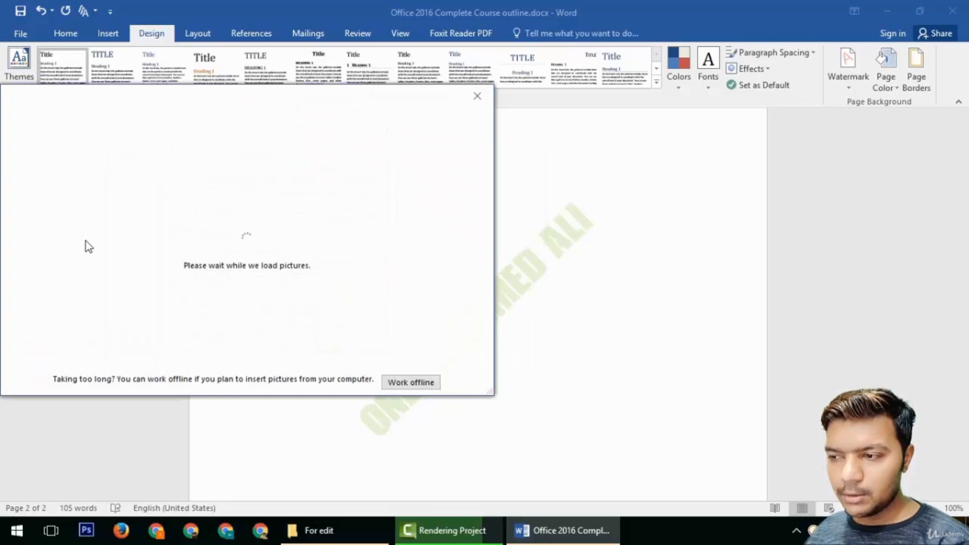
{"action": "left_click", "coordinate": [477, 97]}
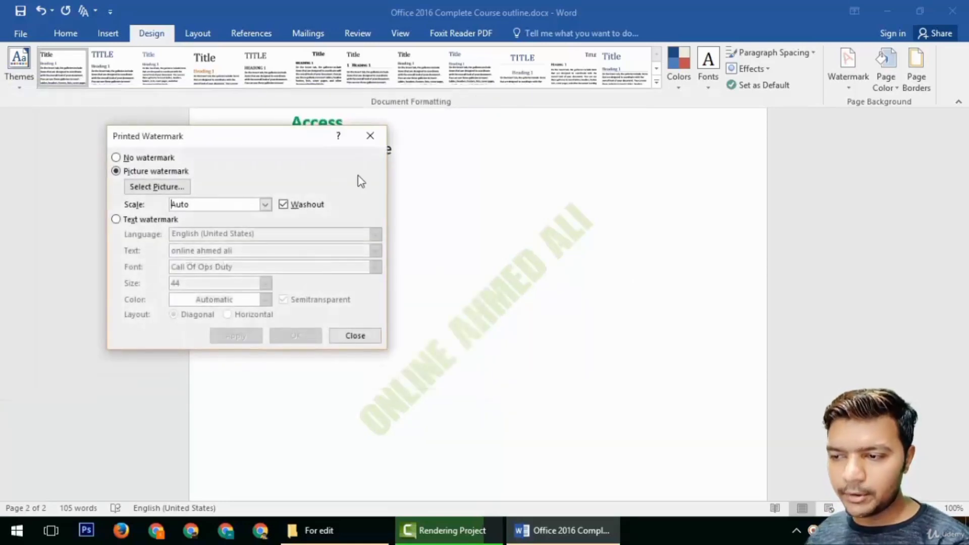
{"action": "left_click", "coordinate": [159, 189]}
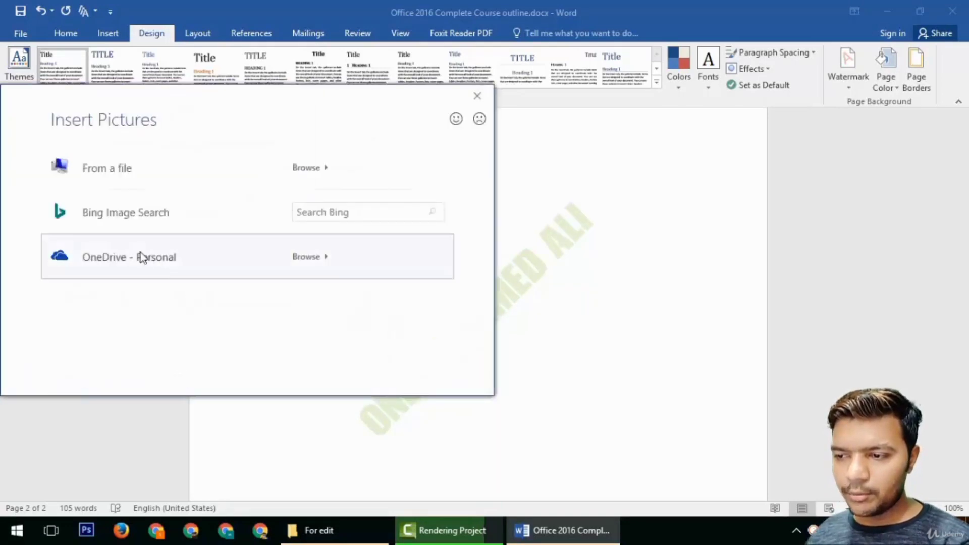
{"action": "left_click", "coordinate": [102, 185]}
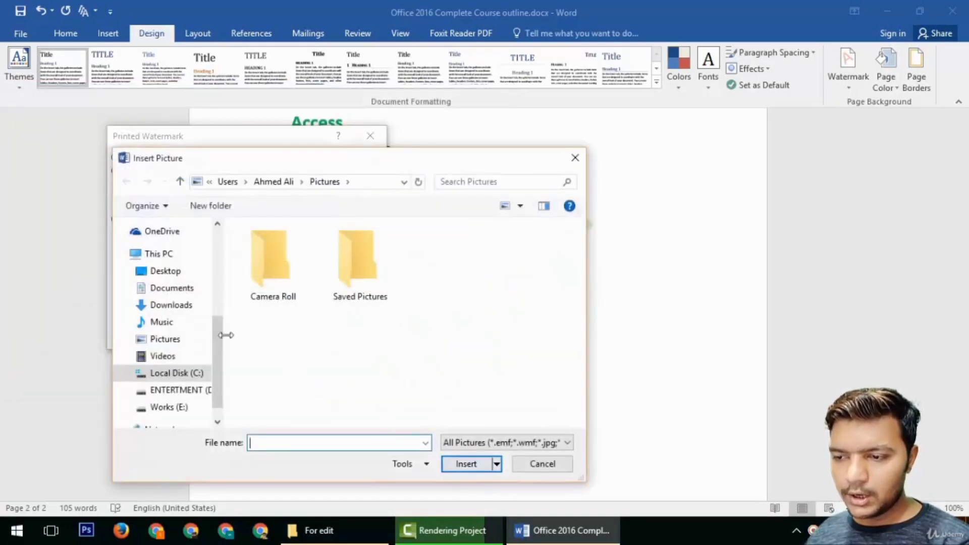
{"action": "left_click", "coordinate": [166, 271]}
{"action": "double_click", "coordinate": [298, 362]}
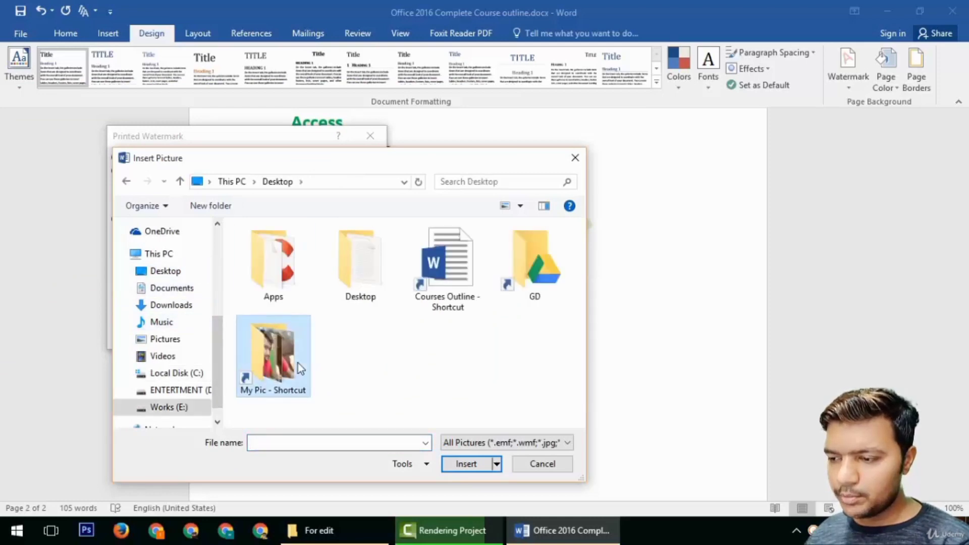
Step: Apply IMG20180904201002.jpg as a picture watermark with Auto scale and Washout, and check it on both pages
{"action": "scroll", "coordinate": [401, 372], "scroll_direction": "down", "scroll_amount": 3}
{"action": "scroll", "coordinate": [308, 329], "scroll_direction": "down", "scroll_amount": 5}
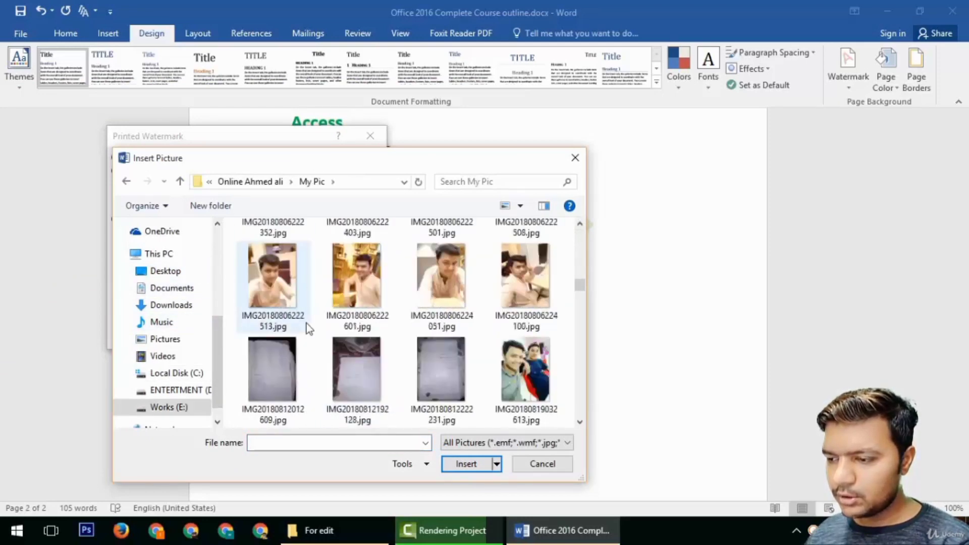
{"action": "scroll", "coordinate": [309, 328], "scroll_direction": "down", "scroll_amount": 10}
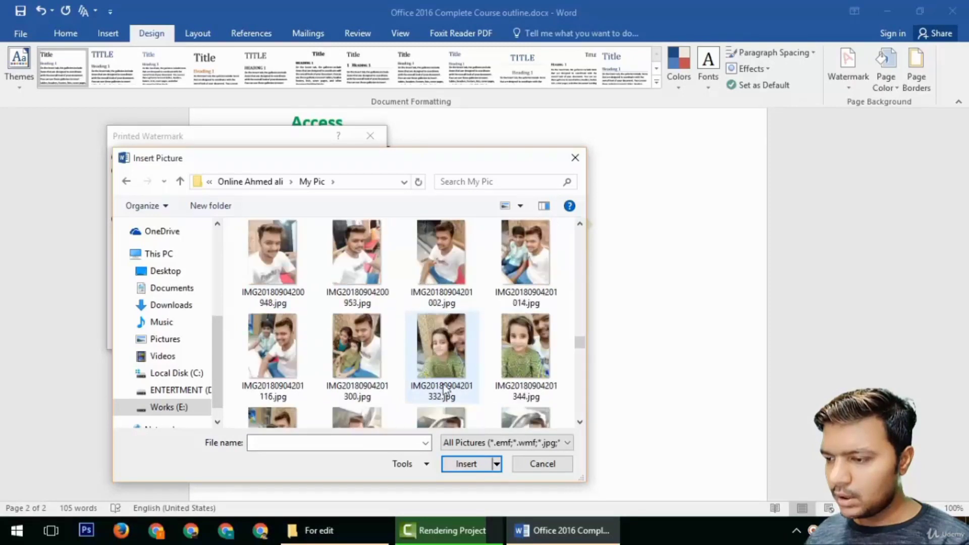
{"action": "double_click", "coordinate": [441, 252]}
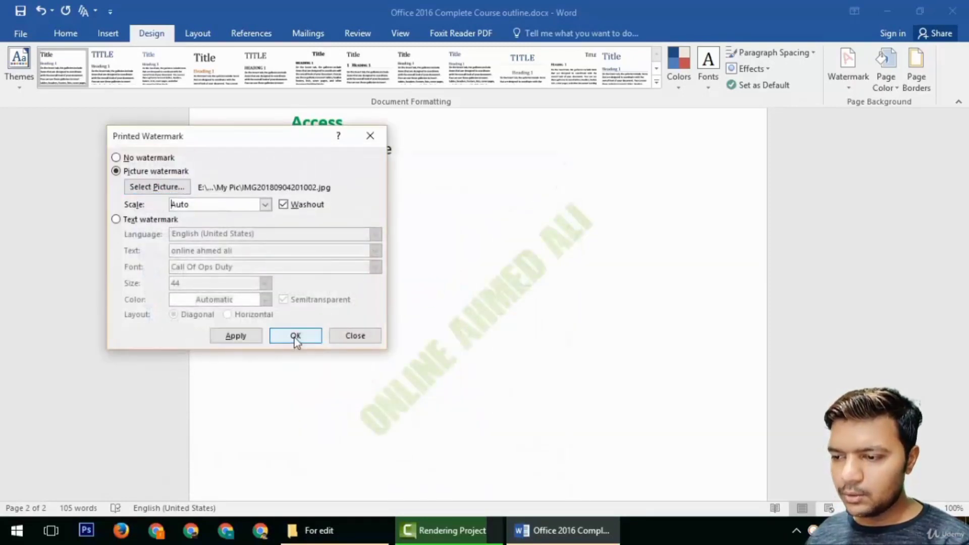
{"action": "left_click", "coordinate": [295, 337]}
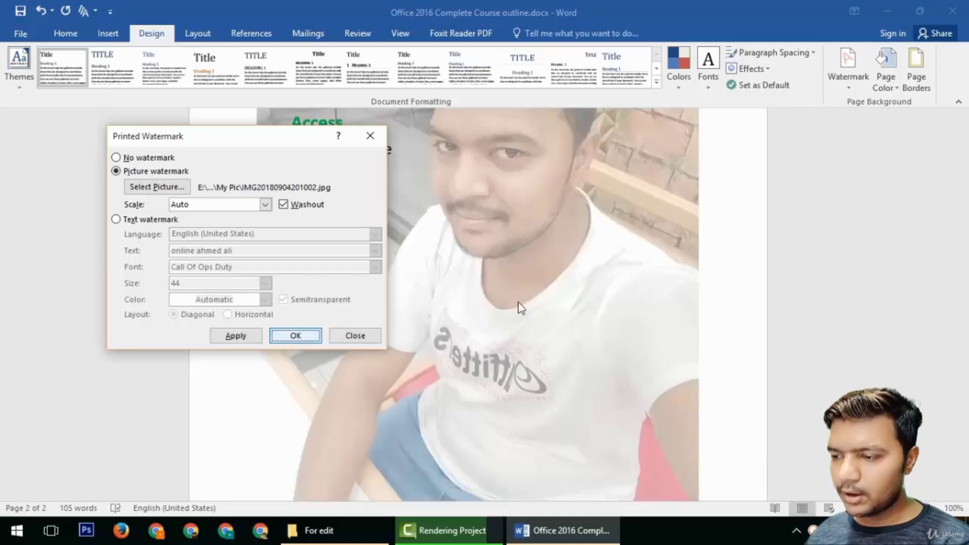
{"action": "scroll", "coordinate": [534, 264], "scroll_direction": "up", "scroll_amount": 5}
{"action": "scroll", "coordinate": [534, 264], "scroll_direction": "up", "scroll_amount": 15}
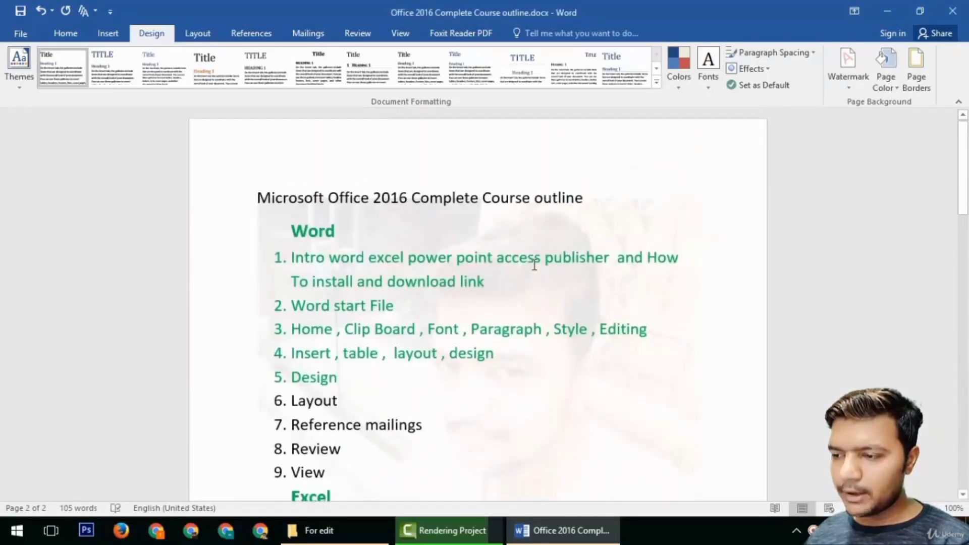
{"action": "scroll", "coordinate": [534, 264], "scroll_direction": "down", "scroll_amount": 8}
{"action": "scroll", "coordinate": [534, 267], "scroll_direction": "down", "scroll_amount": 10}
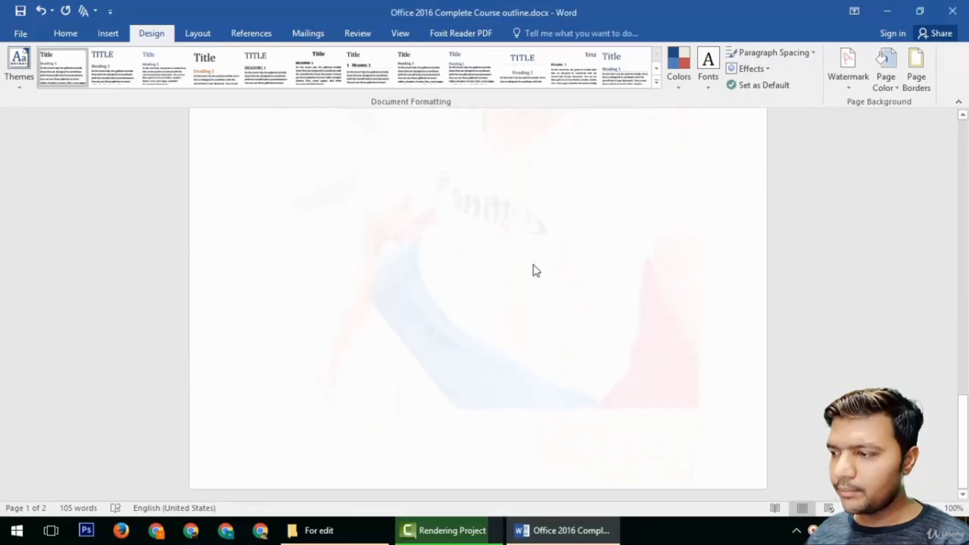
{"action": "scroll", "coordinate": [705, 198], "scroll_direction": "up", "scroll_amount": 3}
Step: Try the picture watermark with Washout turned off, and reapply it with Washout on
{"action": "left_click", "coordinate": [850, 88]}
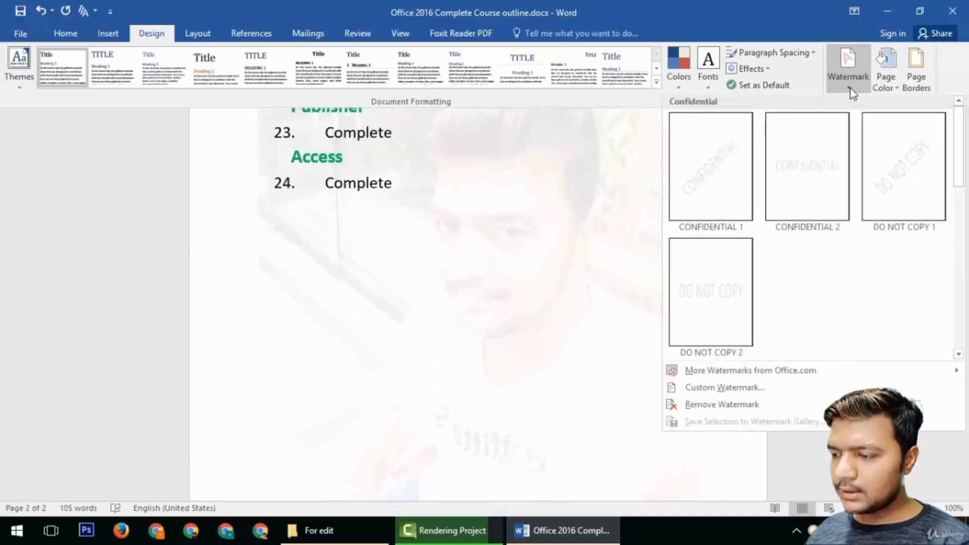
{"action": "left_click", "coordinate": [723, 387]}
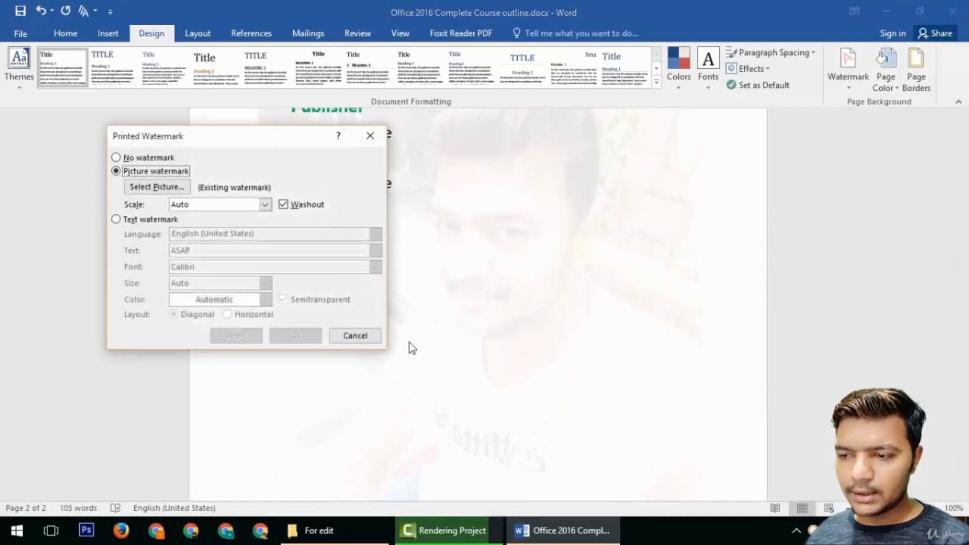
{"action": "left_click", "coordinate": [265, 204]}
{"action": "left_click", "coordinate": [285, 204]}
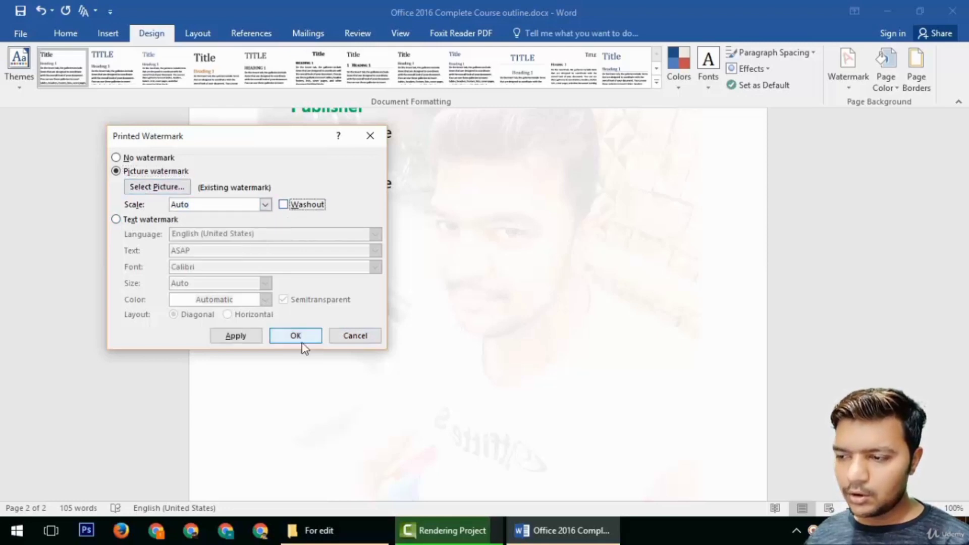
{"action": "left_click", "coordinate": [248, 338]}
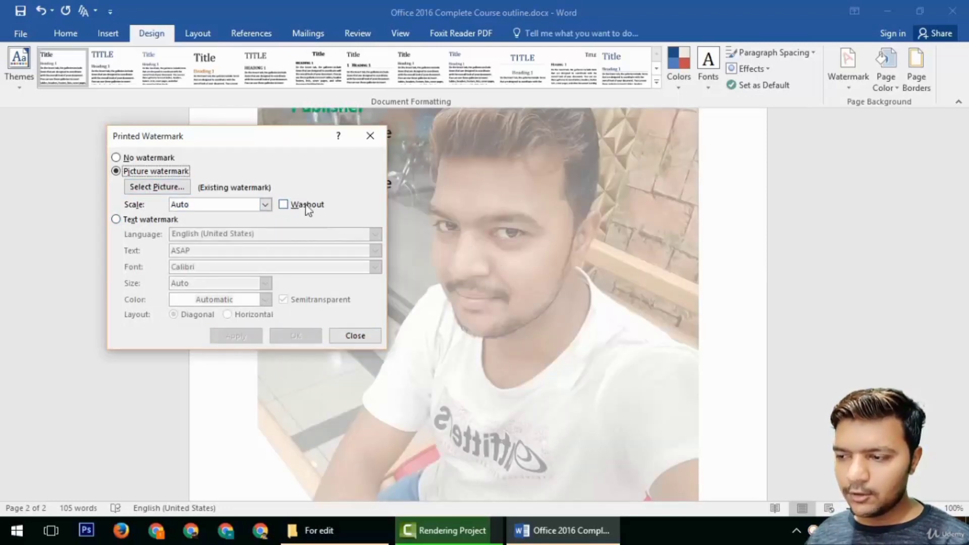
{"action": "left_click", "coordinate": [307, 206]}
{"action": "left_click", "coordinate": [231, 336]}
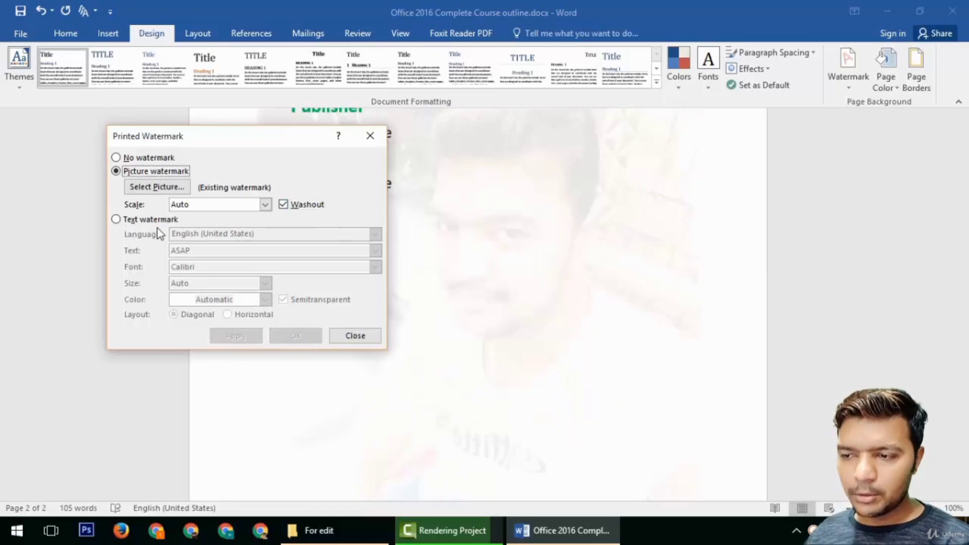
Step: Apply the picture watermark at 500% scale and again at 50% scale to compare the sizes
{"action": "left_click", "coordinate": [265, 204]}
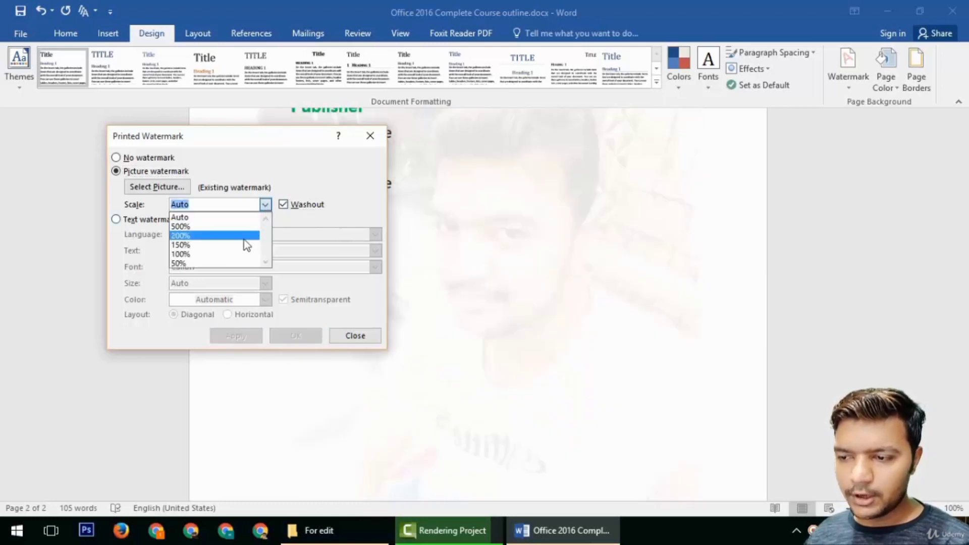
{"action": "left_click", "coordinate": [244, 226]}
{"action": "left_click", "coordinate": [252, 337]}
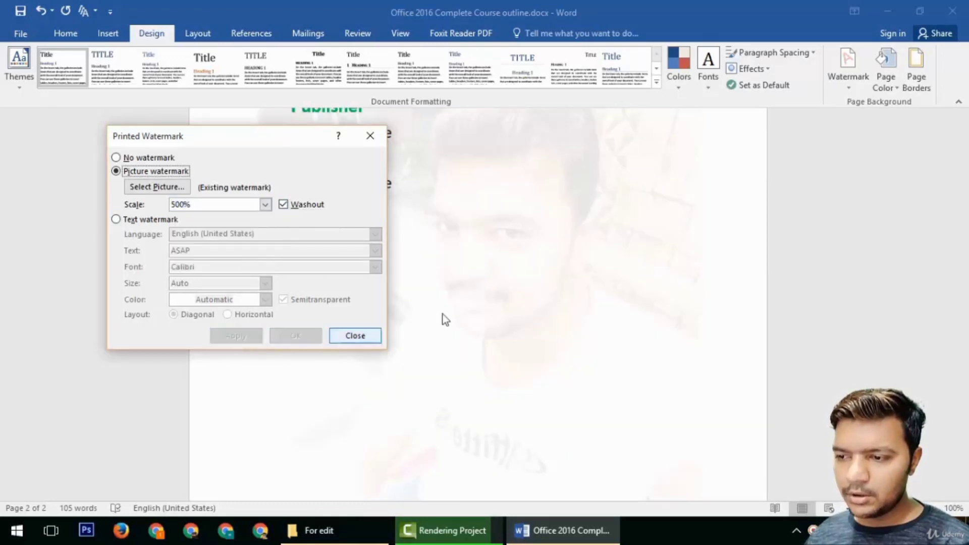
{"action": "left_click", "coordinate": [264, 205]}
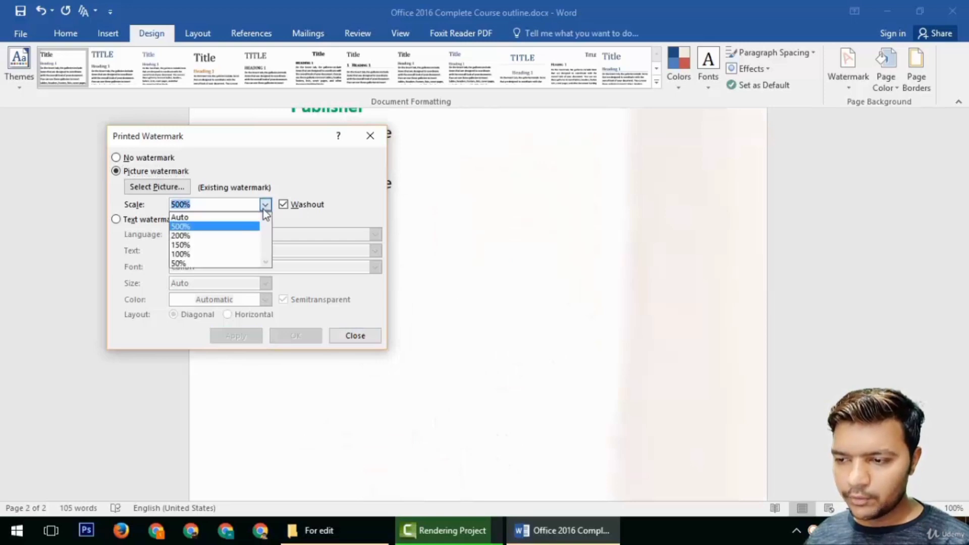
{"action": "left_click", "coordinate": [217, 261]}
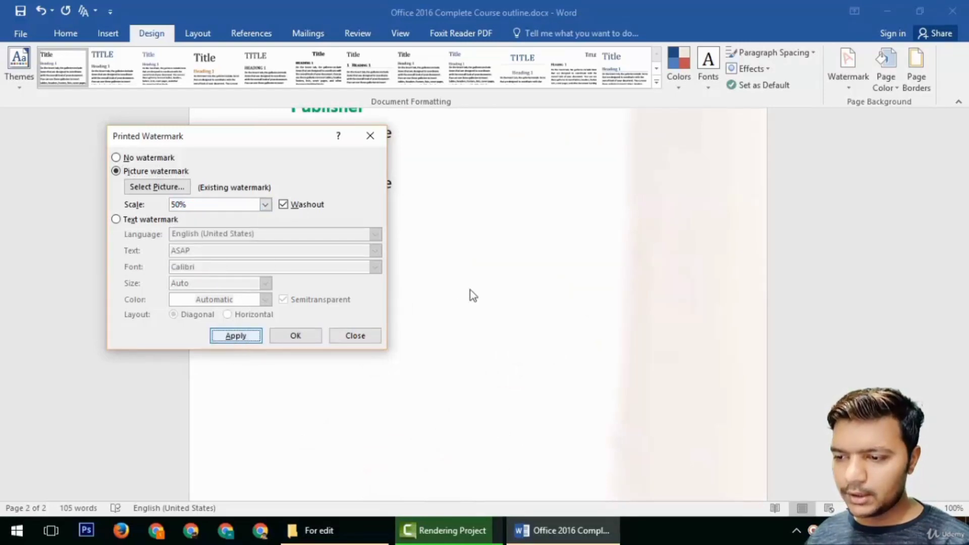
{"action": "key", "text": "Return"}
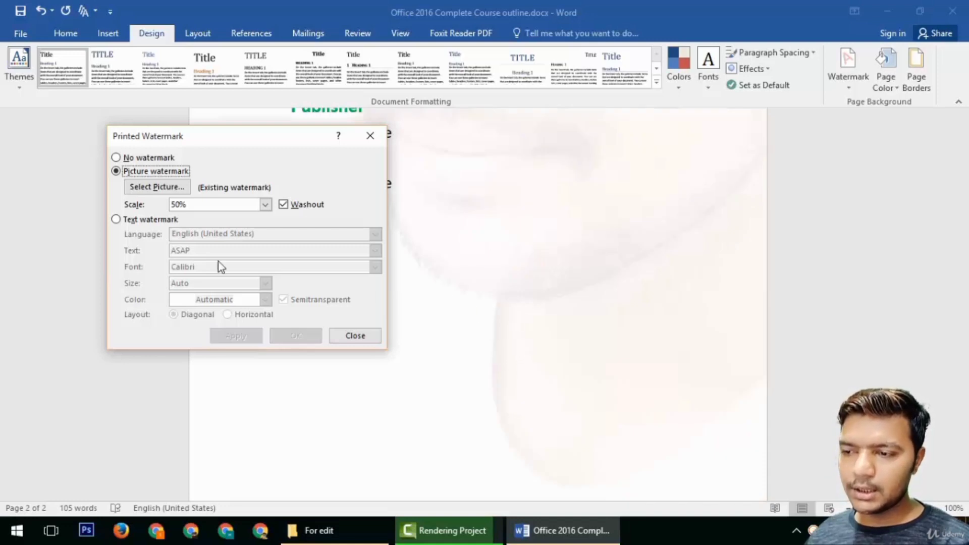
Step: Apply the picture watermark at 100% scale with Washout kept on
{"action": "left_click", "coordinate": [264, 205]}
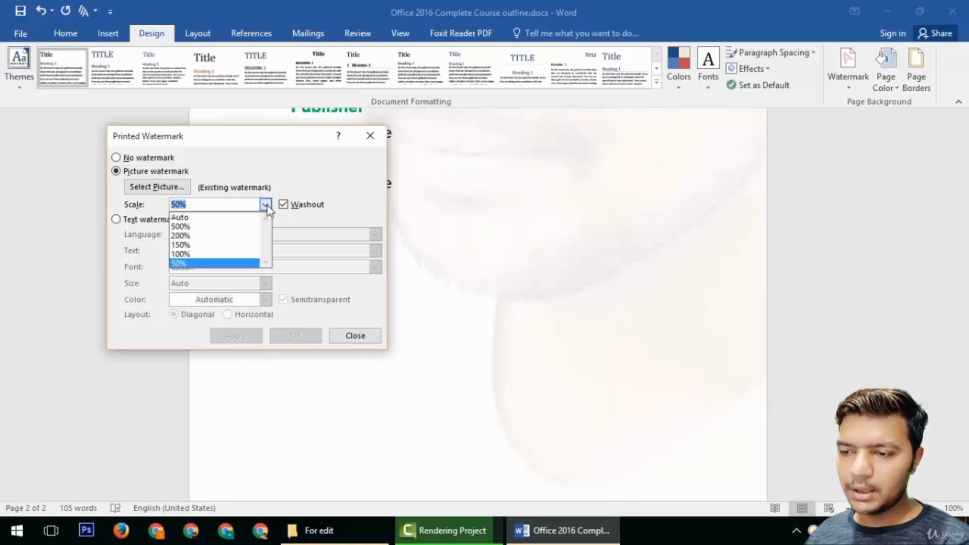
{"action": "left_click", "coordinate": [219, 262]}
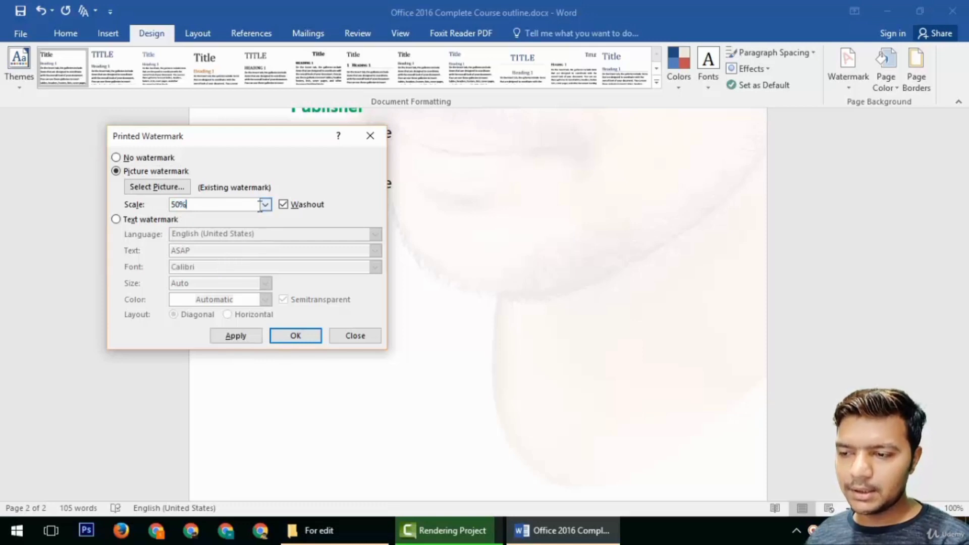
{"action": "left_click", "coordinate": [265, 204]}
{"action": "left_click", "coordinate": [217, 254]}
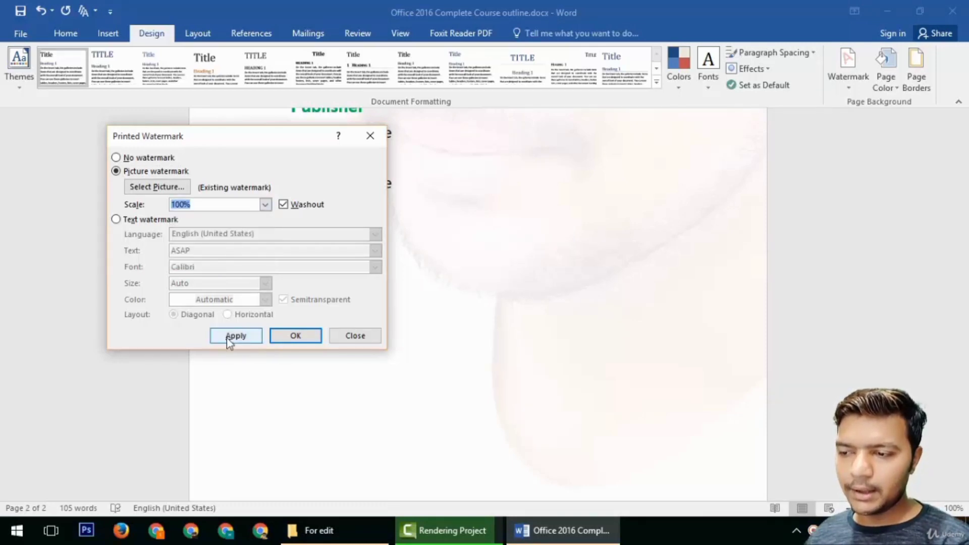
{"action": "left_click", "coordinate": [235, 337]}
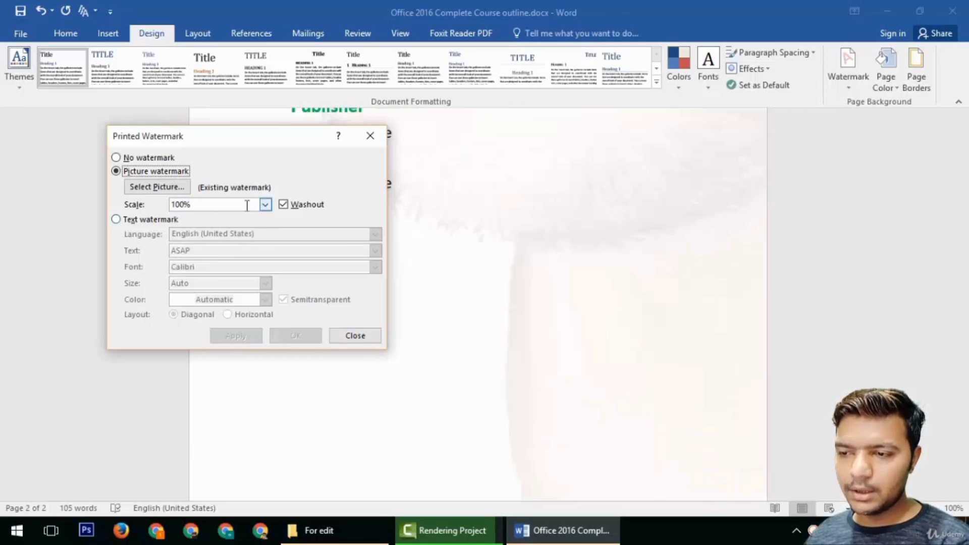
Step: Remove the picture watermark by applying the No watermark option, and close the watermark settings
{"action": "left_click", "coordinate": [142, 159]}
{"action": "left_click", "coordinate": [254, 336]}
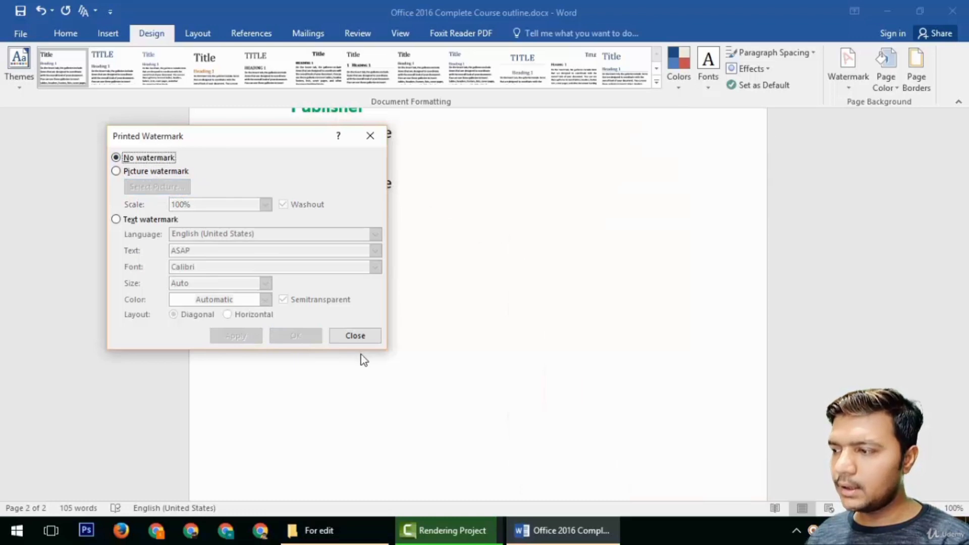
{"action": "left_click", "coordinate": [355, 335]}
Step: Look over the watermark gallery, page color palette and page border settings for the course outline without applying anything
{"action": "left_click", "coordinate": [848, 83]}
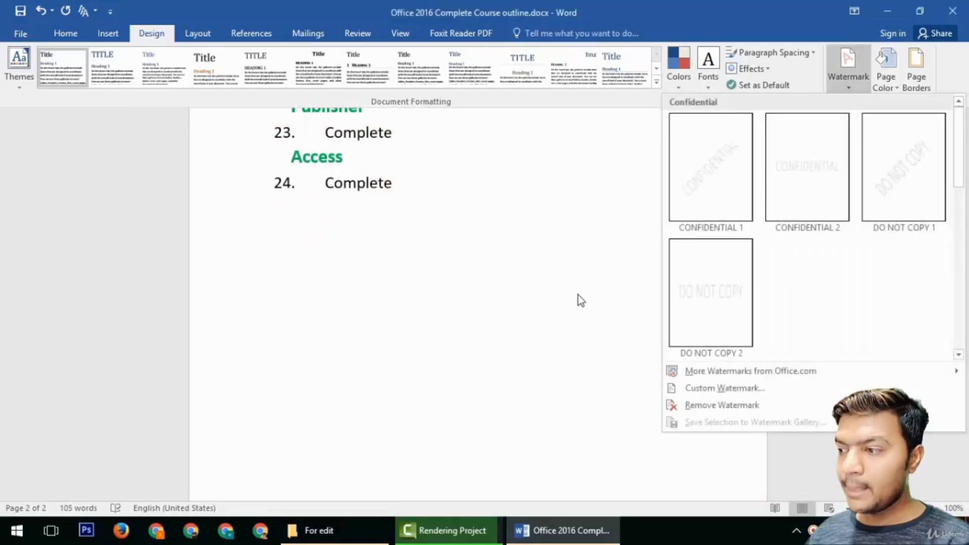
{"action": "left_click", "coordinate": [886, 81]}
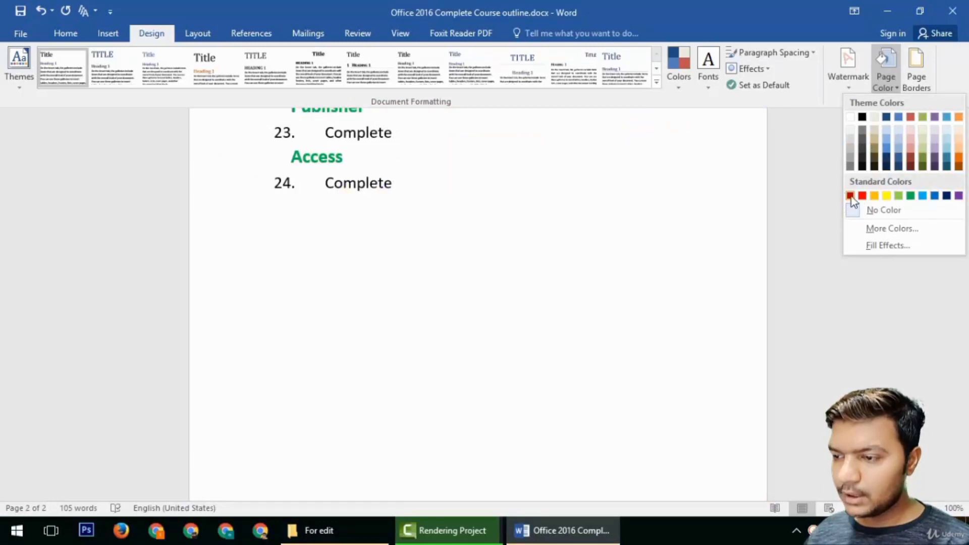
{"action": "left_click", "coordinate": [634, 247]}
{"action": "scroll", "coordinate": [336, 251], "scroll_direction": "up", "scroll_amount": 10}
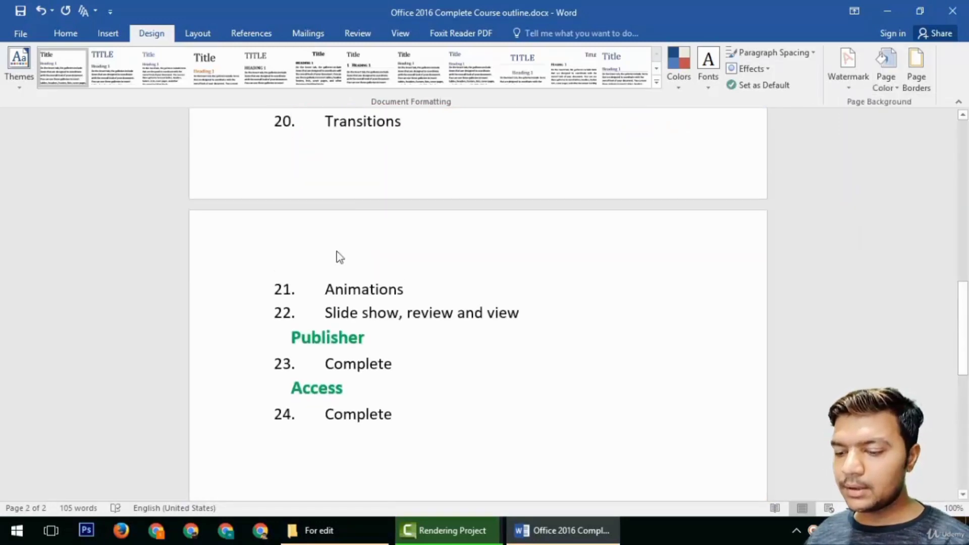
{"action": "scroll", "coordinate": [336, 252], "scroll_direction": "up", "scroll_amount": 3}
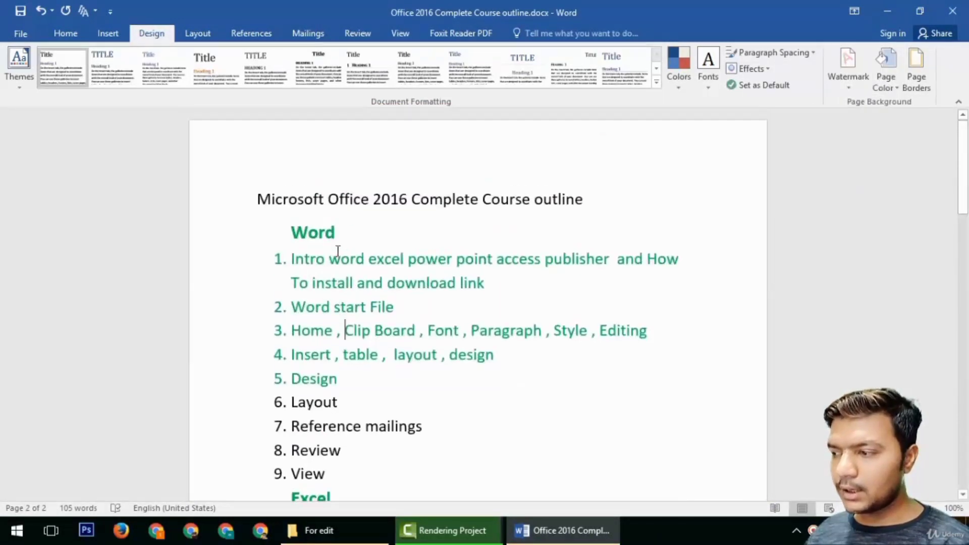
{"action": "left_click", "coordinate": [926, 91]}
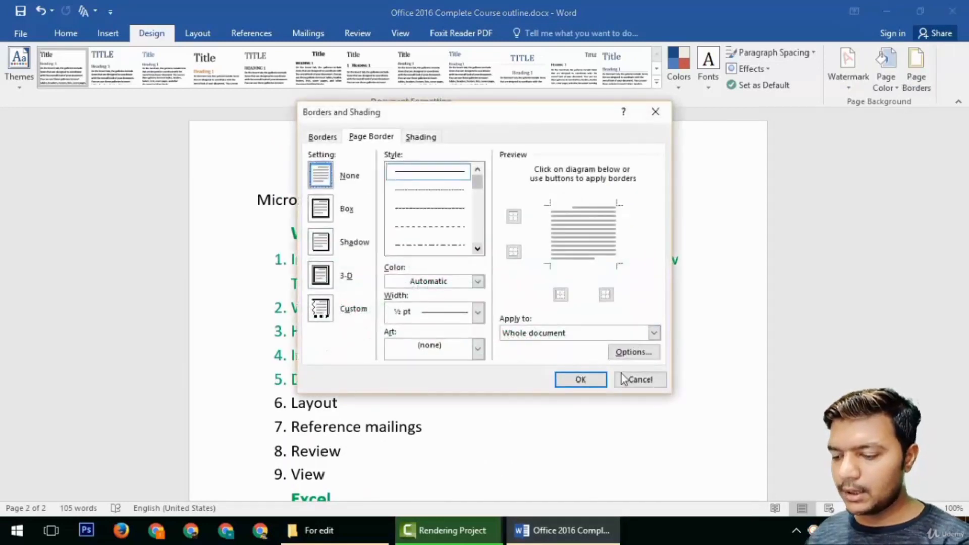
{"action": "left_click", "coordinate": [634, 376]}
Step: Create a new blank document and set its page color to the medium gray shade from the black theme colors
{"action": "key", "text": "ctrl+n"}
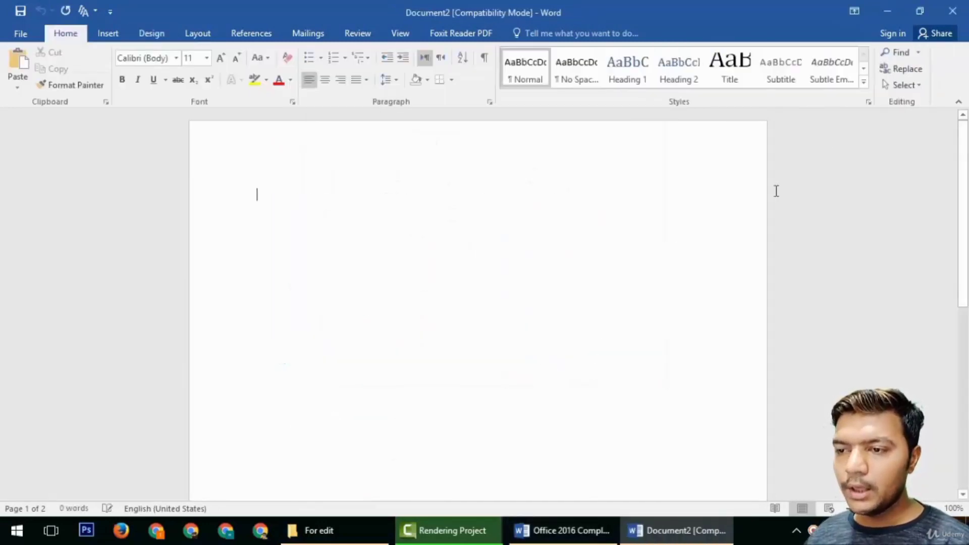
{"action": "left_click", "coordinate": [151, 33]}
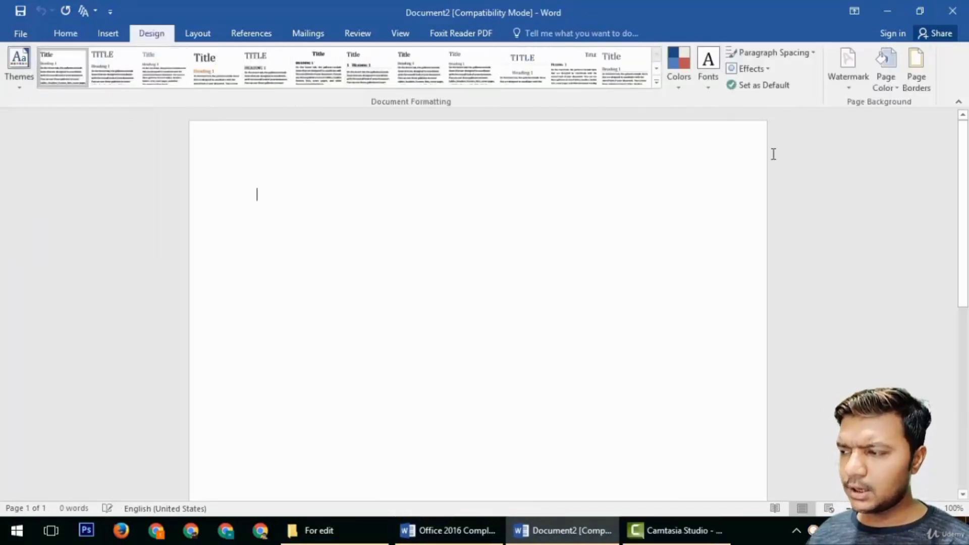
{"action": "left_click", "coordinate": [886, 76]}
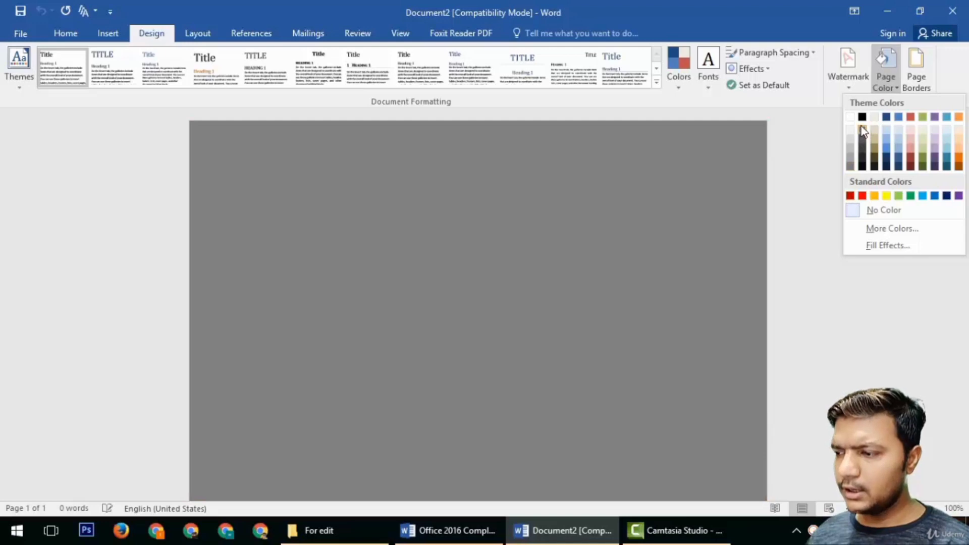
{"action": "left_click", "coordinate": [861, 127]}
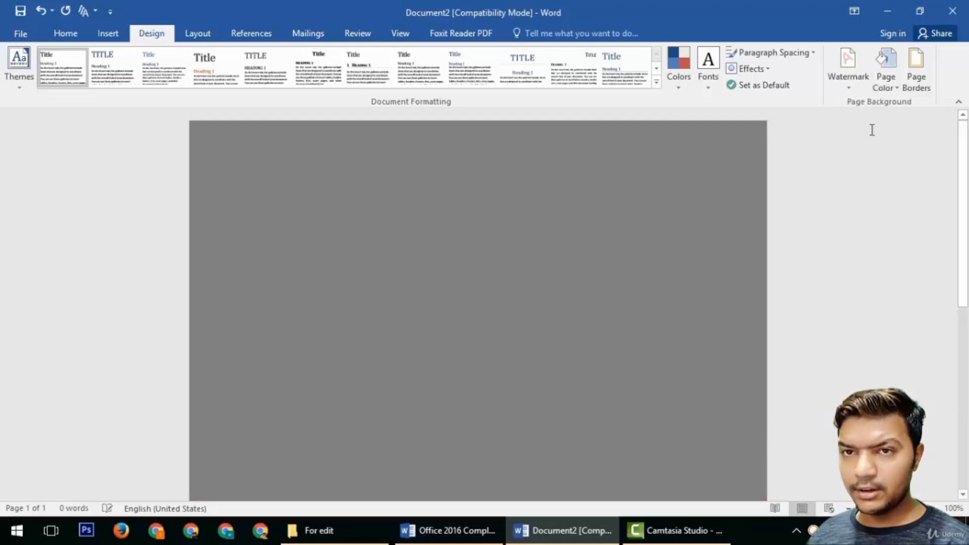
Step: Set up a box page border with the thick triple-line style and a width of 4 ½ pt
{"action": "left_click", "coordinate": [909, 74]}
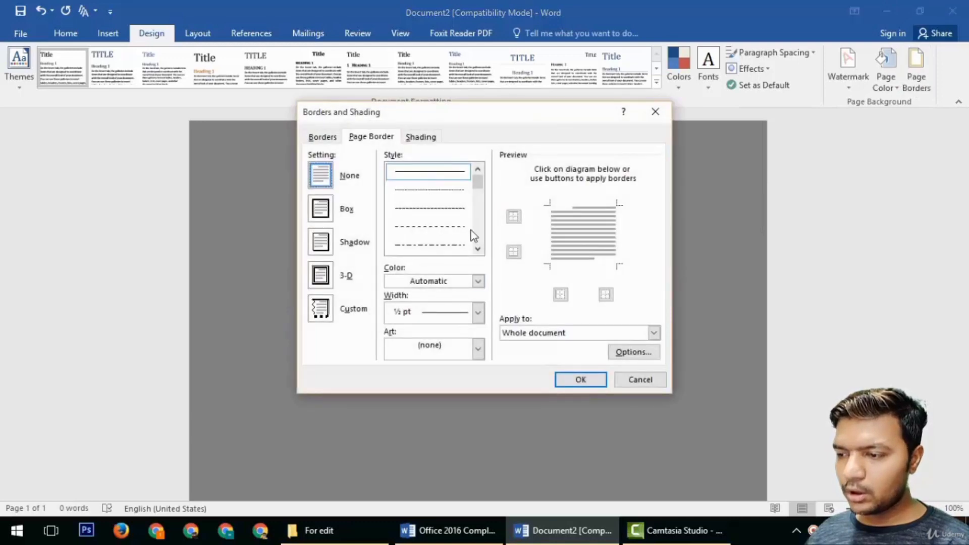
{"action": "left_click_drag", "start_coordinate": [477, 184], "coordinate": [479, 212]}
{"action": "left_click", "coordinate": [430, 245]}
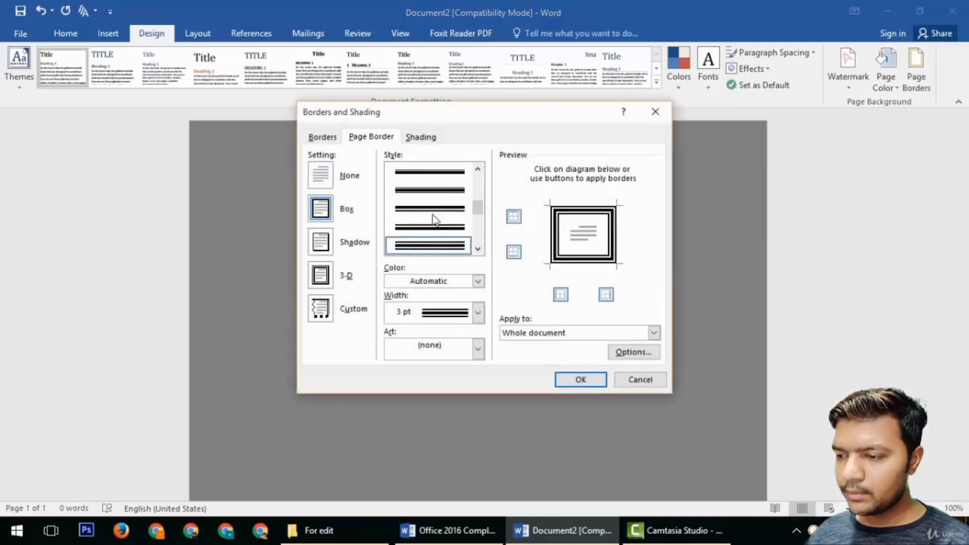
{"action": "left_click", "coordinate": [478, 313]}
{"action": "left_click", "coordinate": [448, 462]}
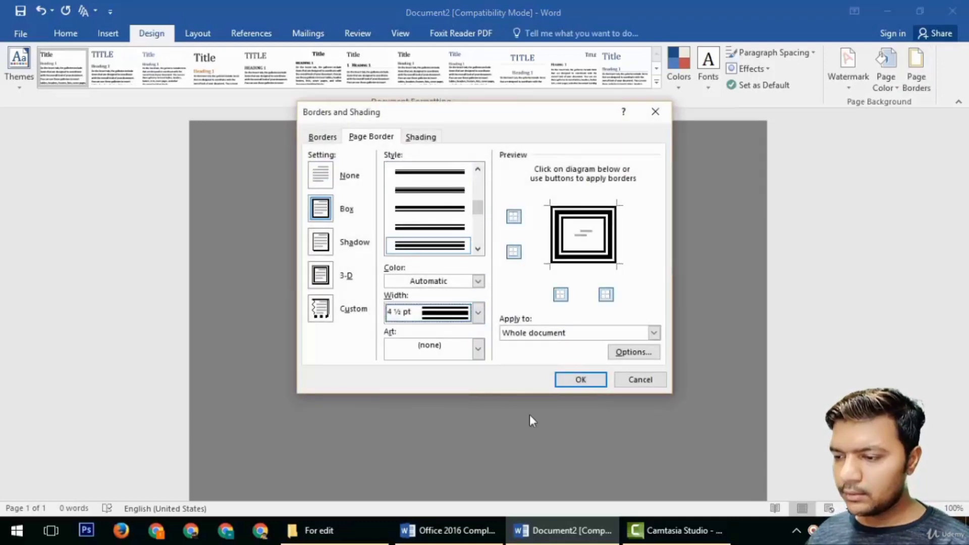
Step: Try the red apple and cupcake art borders for the page, and choose the dark green tree art
{"action": "left_click", "coordinate": [478, 352]}
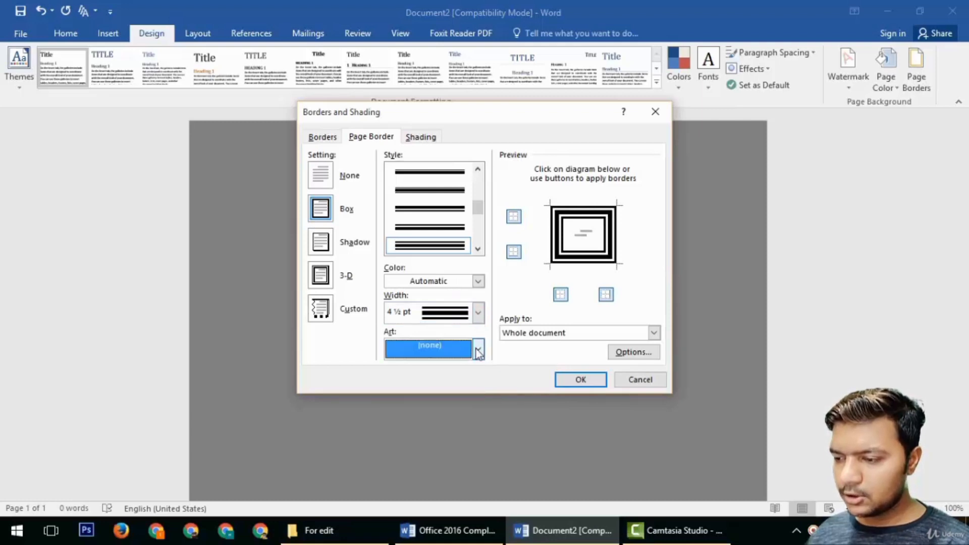
{"action": "left_click", "coordinate": [448, 394]}
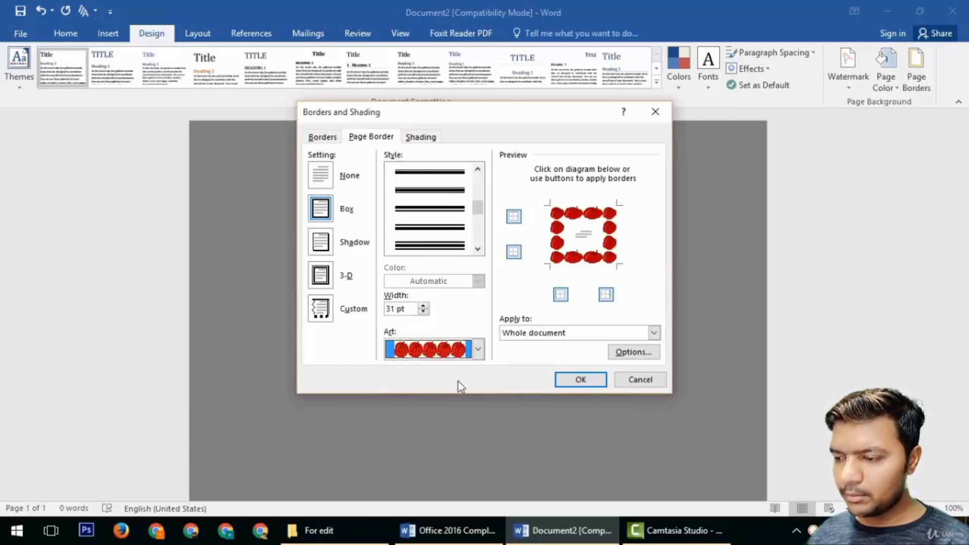
{"action": "left_click", "coordinate": [478, 349]}
{"action": "left_click", "coordinate": [457, 407]}
{"action": "left_click", "coordinate": [479, 350]}
{"action": "scroll", "coordinate": [441, 368], "scroll_direction": "down", "scroll_amount": 5}
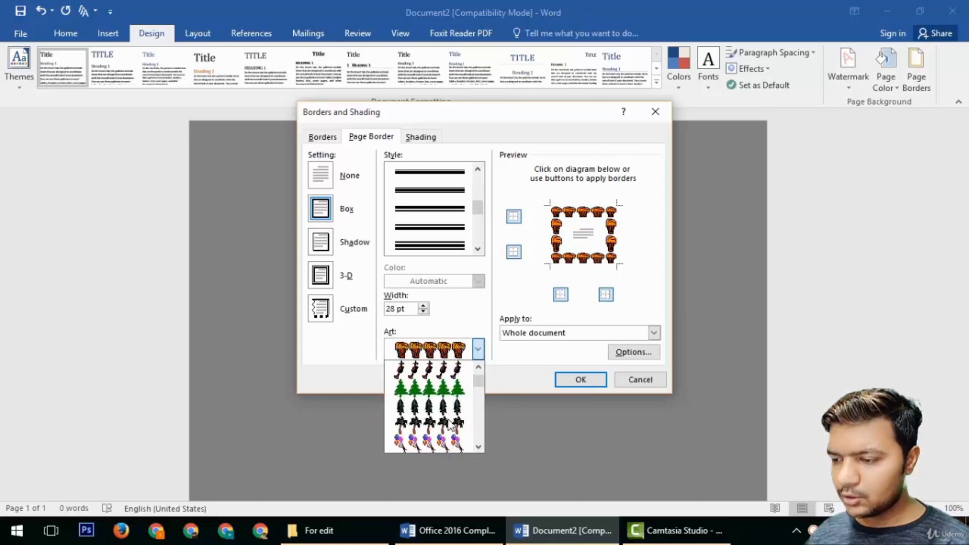
{"action": "left_click", "coordinate": [440, 369]}
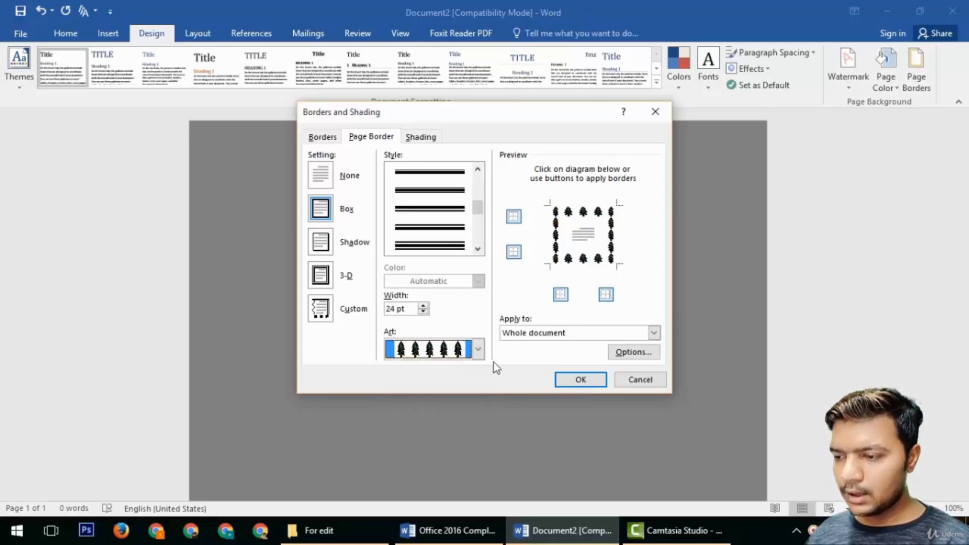
Step: Try a width of 31 pt for the tree art border, and set it to 26 pt
{"action": "left_click", "coordinate": [423, 306]}
{"action": "left_click", "coordinate": [423, 306]}
{"action": "left_click", "coordinate": [423, 306]}
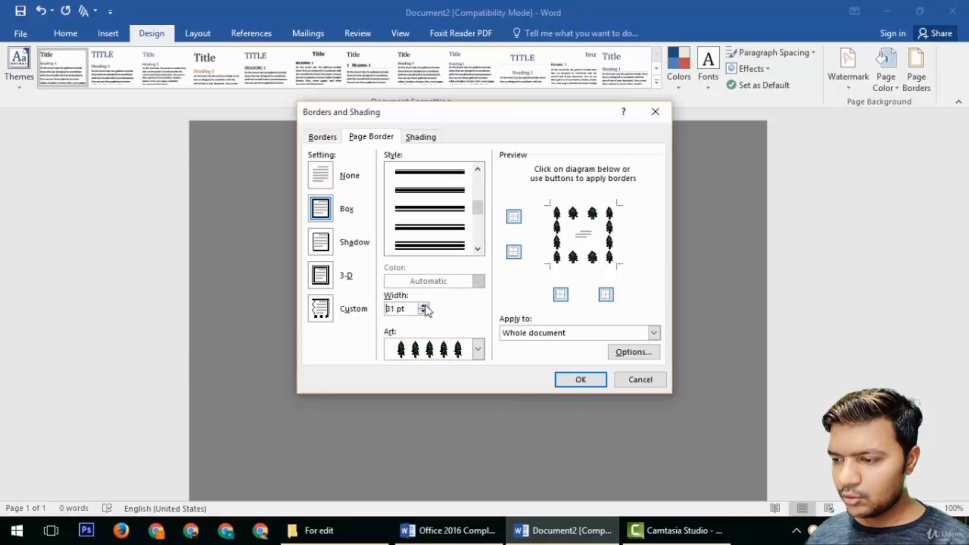
{"action": "left_click", "coordinate": [423, 312]}
{"action": "left_click", "coordinate": [423, 312]}
{"action": "left_click", "coordinate": [423, 312]}
{"action": "left_click", "coordinate": [423, 312]}
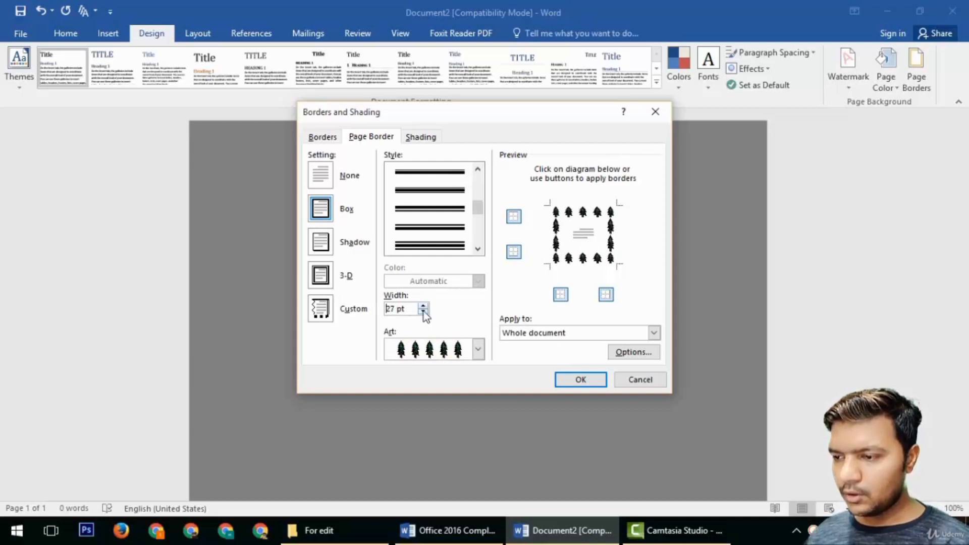
{"action": "left_click", "coordinate": [423, 312]}
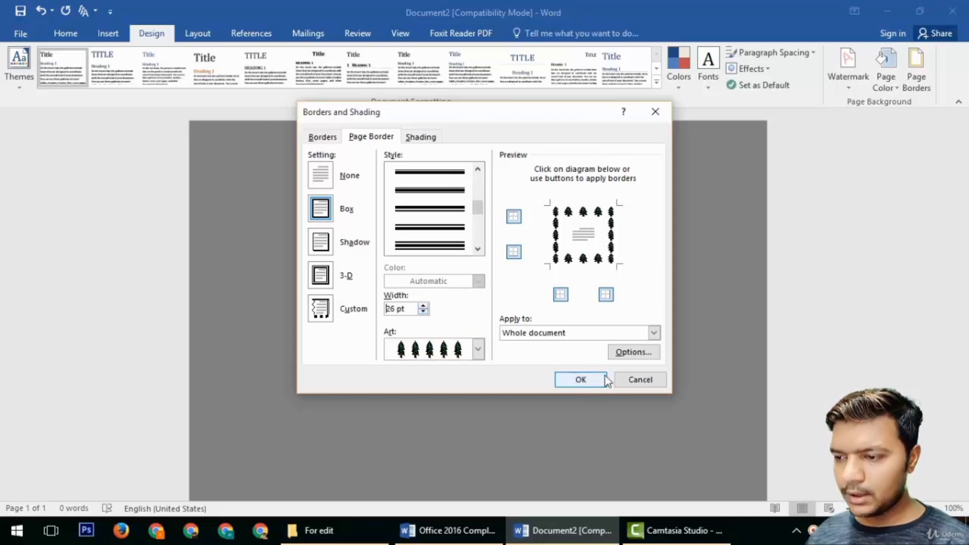
Step: Try the Shadow, Box and None border settings, and apply the tree page border to the whole document with 3-D selected
{"action": "left_click", "coordinate": [323, 246]}
{"action": "left_click", "coordinate": [324, 213]}
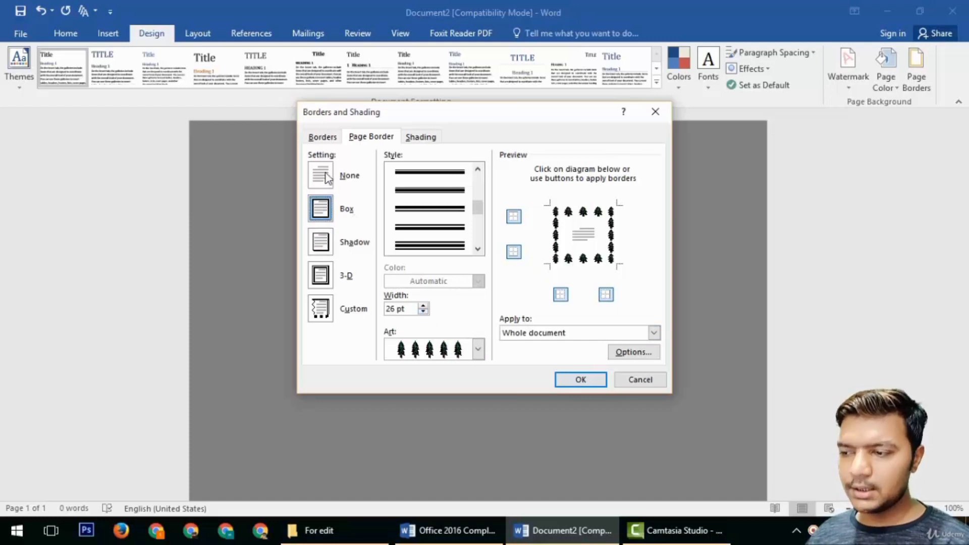
{"action": "left_click", "coordinate": [327, 178]}
{"action": "left_click", "coordinate": [326, 278]}
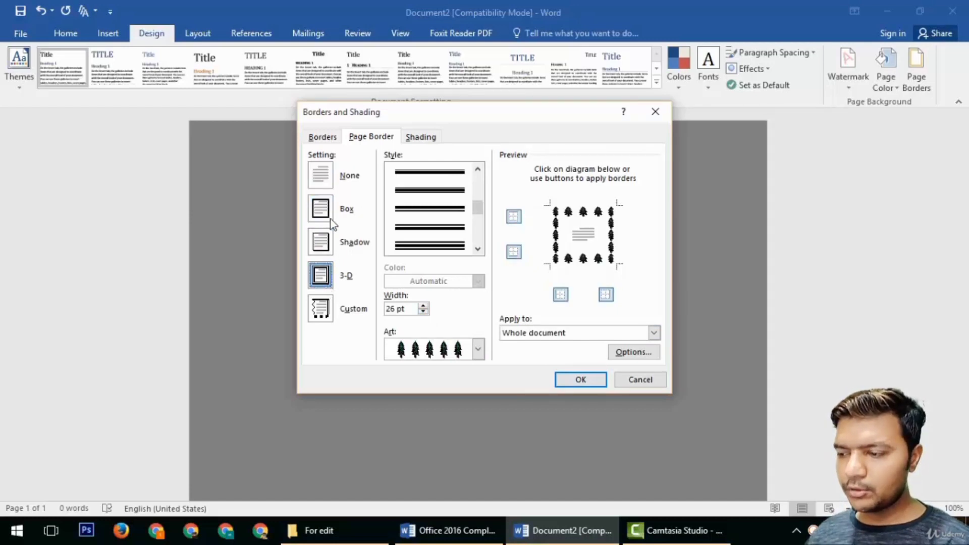
{"action": "left_click", "coordinate": [602, 382]}
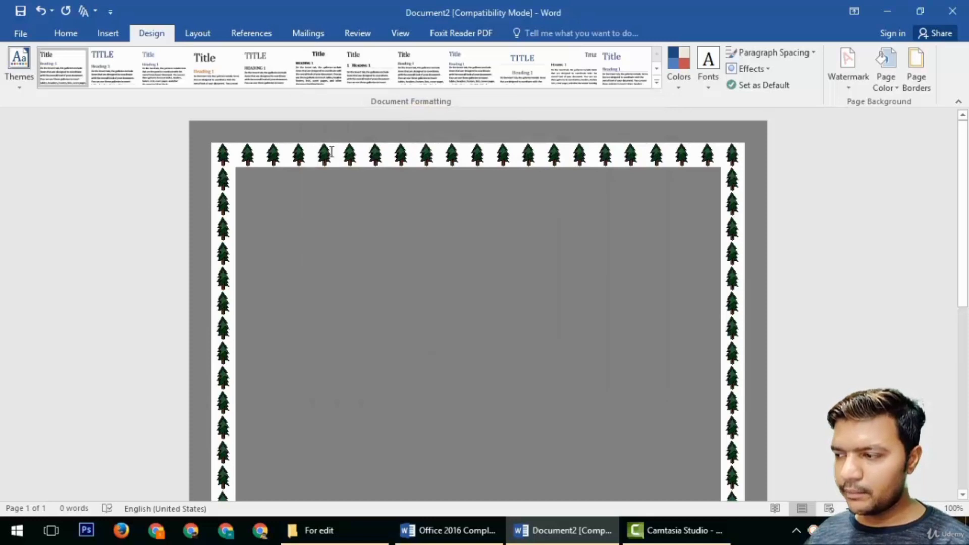
Step: Try a box border in the slanted-stripe line style around the empty paragraph, and undo it
{"action": "left_click", "coordinate": [886, 81]}
{"action": "left_click", "coordinate": [923, 77]}
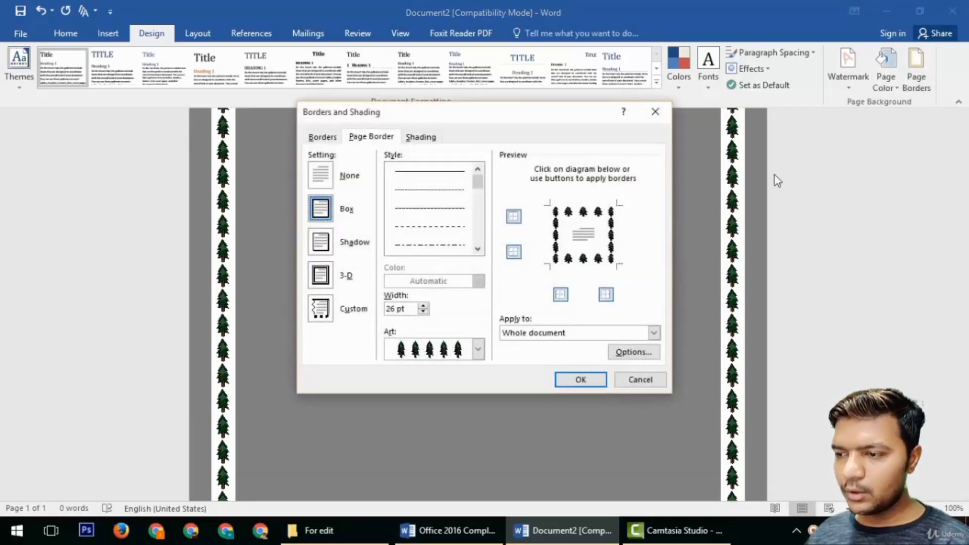
{"action": "left_click", "coordinate": [421, 139]}
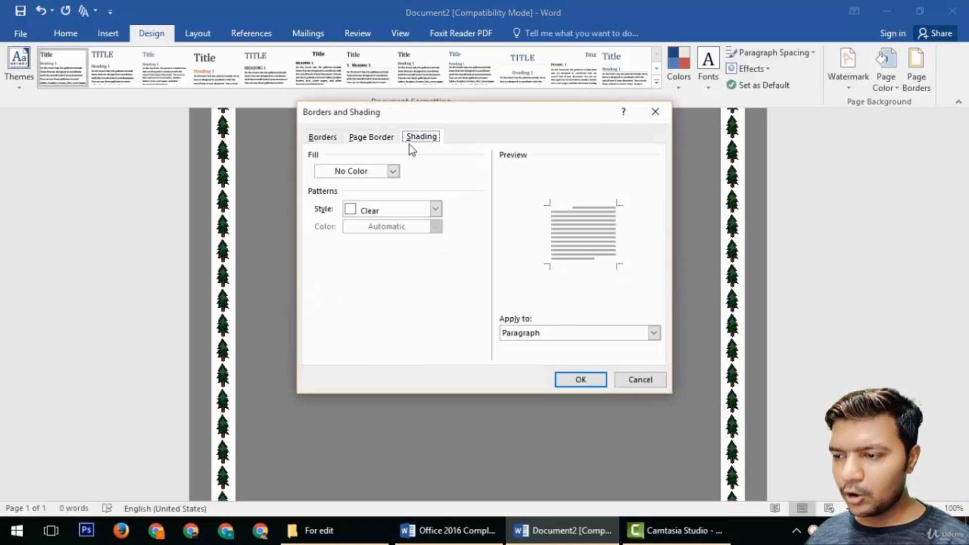
{"action": "left_click", "coordinate": [322, 137]}
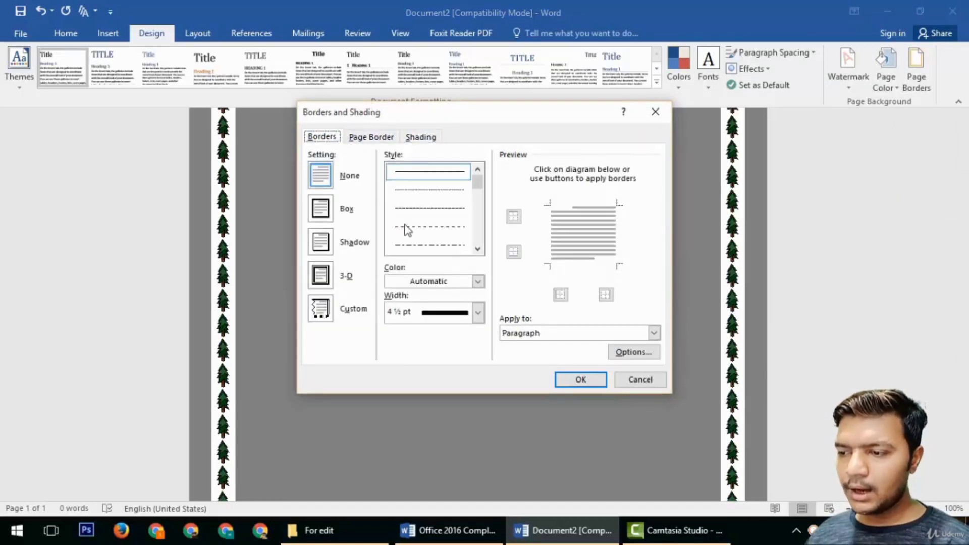
{"action": "scroll", "coordinate": [425, 233], "scroll_direction": "down", "scroll_amount": 5}
{"action": "left_click", "coordinate": [435, 170]}
{"action": "scroll", "coordinate": [426, 205], "scroll_direction": "up", "scroll_amount": 3}
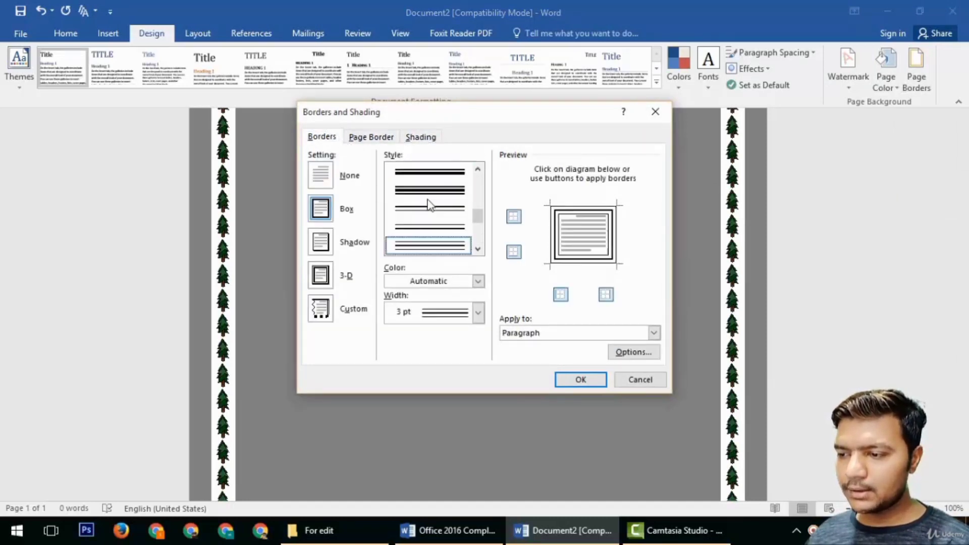
{"action": "left_click", "coordinate": [438, 186]}
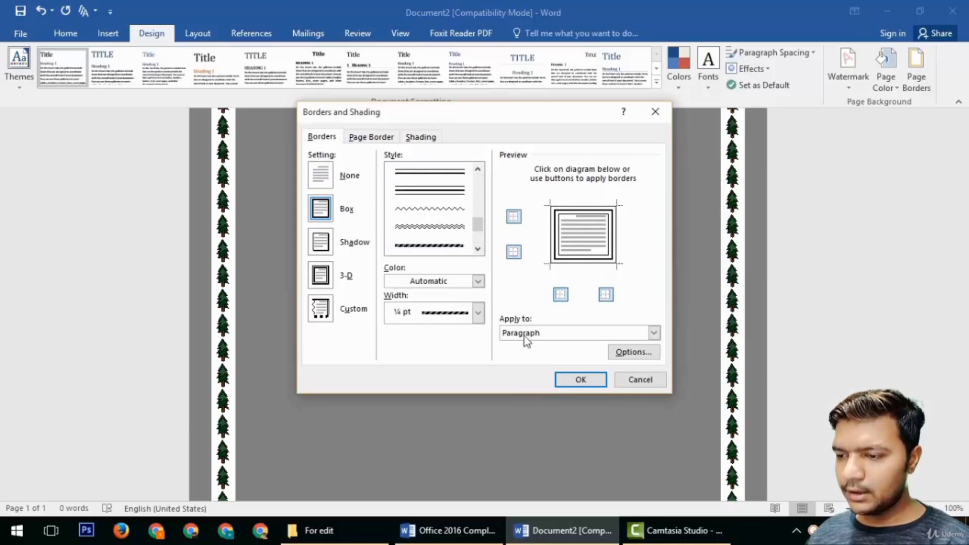
{"action": "left_click", "coordinate": [588, 385]}
{"action": "scroll", "coordinate": [478, 303], "scroll_direction": "up", "scroll_amount": 1}
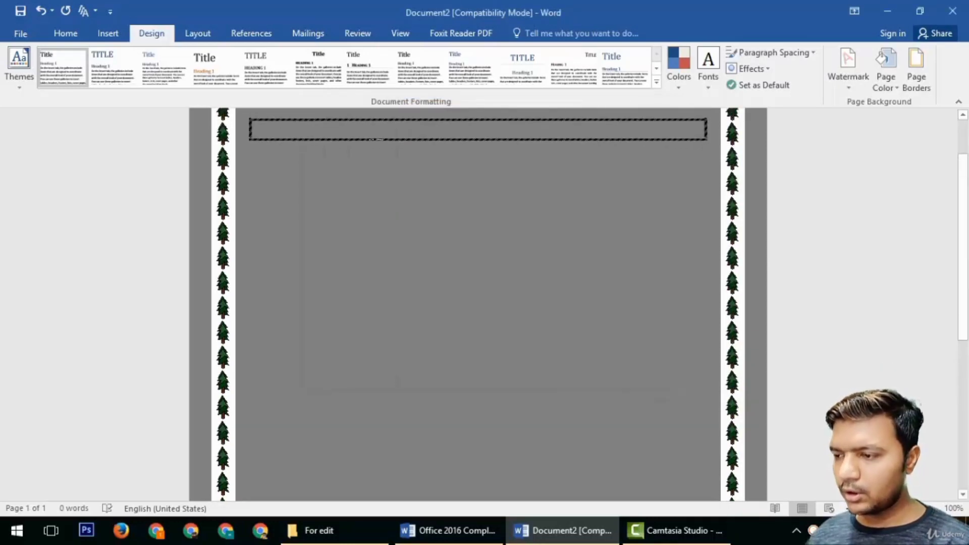
{"action": "key", "text": "ctrl+z"}
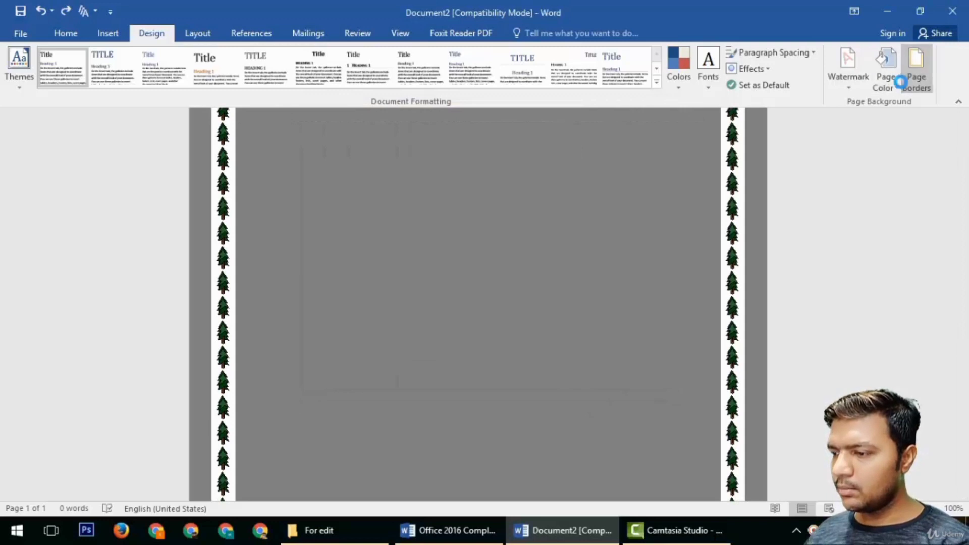
Step: Replace the tree art page border with a 6 pt box border in the last thick shaded line style for the whole document
{"action": "left_click", "coordinate": [911, 75]}
{"action": "key", "text": "Escape"}
{"action": "left_click", "coordinate": [886, 82]}
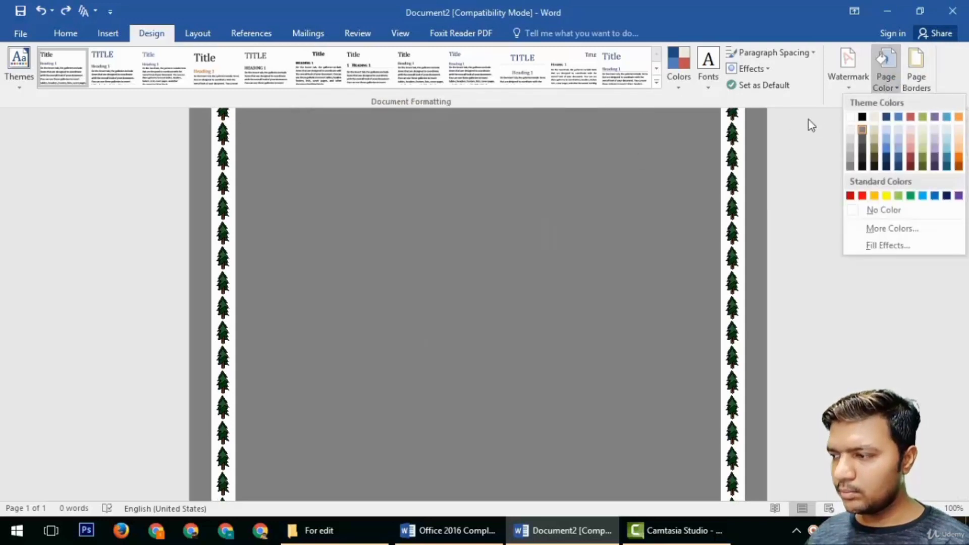
{"action": "left_click", "coordinate": [940, 74]}
{"action": "left_click", "coordinate": [912, 76]}
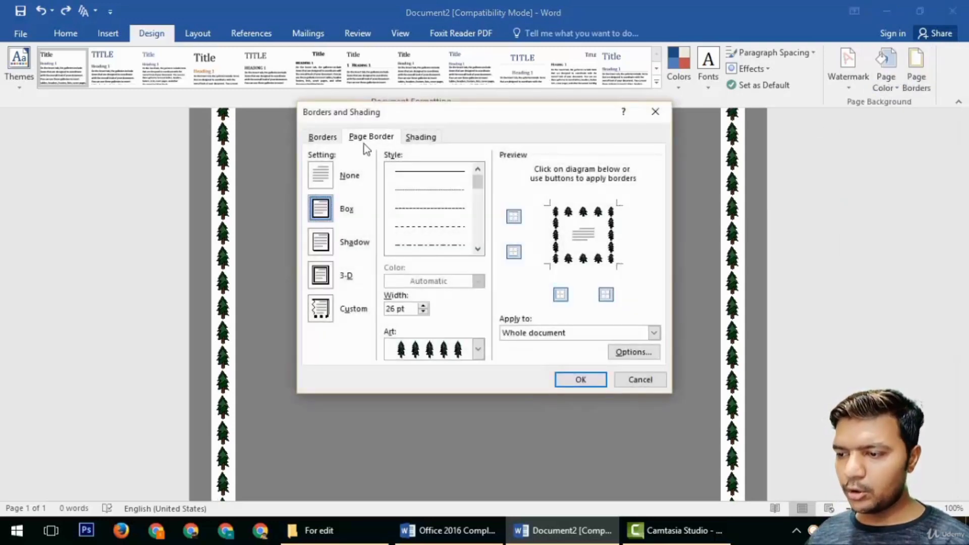
{"action": "scroll", "coordinate": [446, 228], "scroll_direction": "down", "scroll_amount": 5}
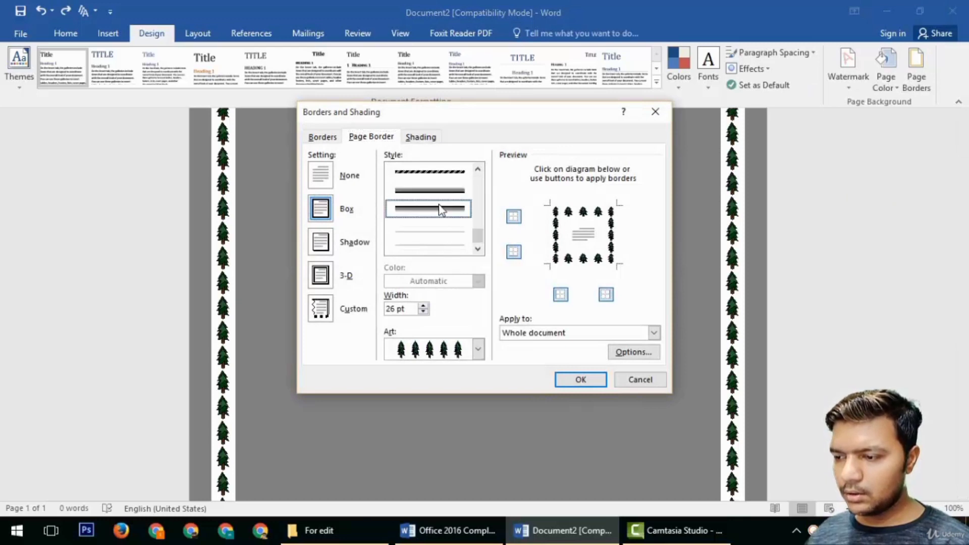
{"action": "left_click", "coordinate": [429, 246]}
{"action": "left_click", "coordinate": [477, 312]}
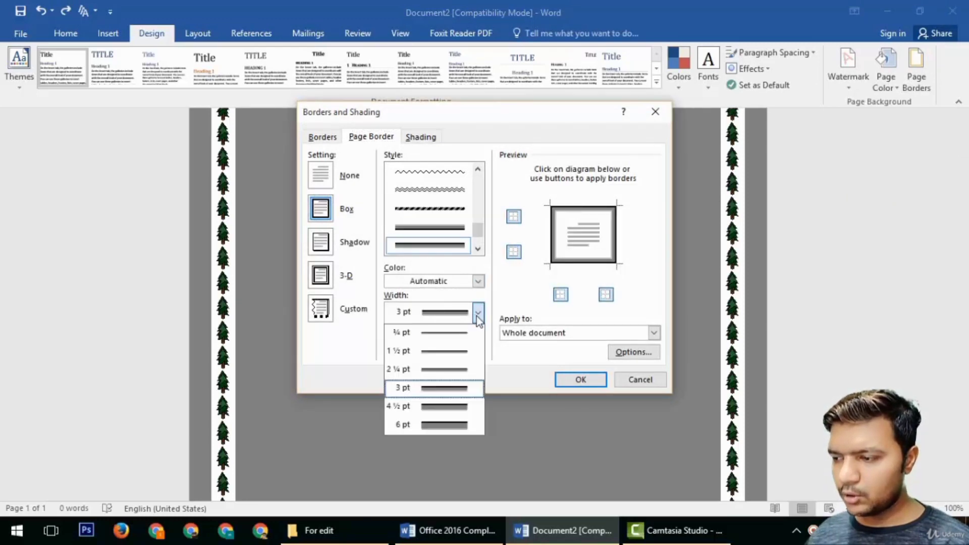
{"action": "left_click", "coordinate": [446, 425]}
{"action": "left_click", "coordinate": [581, 380]}
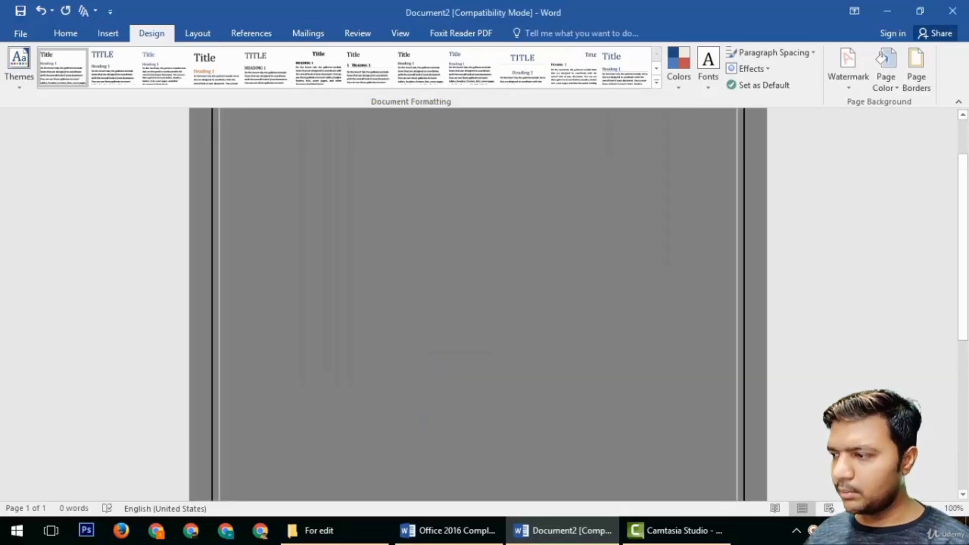
Step: Change the page border color to the standard red and apply it to the whole document
{"action": "scroll", "coordinate": [218, 173], "scroll_direction": "up", "scroll_amount": 2}
{"action": "left_click", "coordinate": [916, 69]}
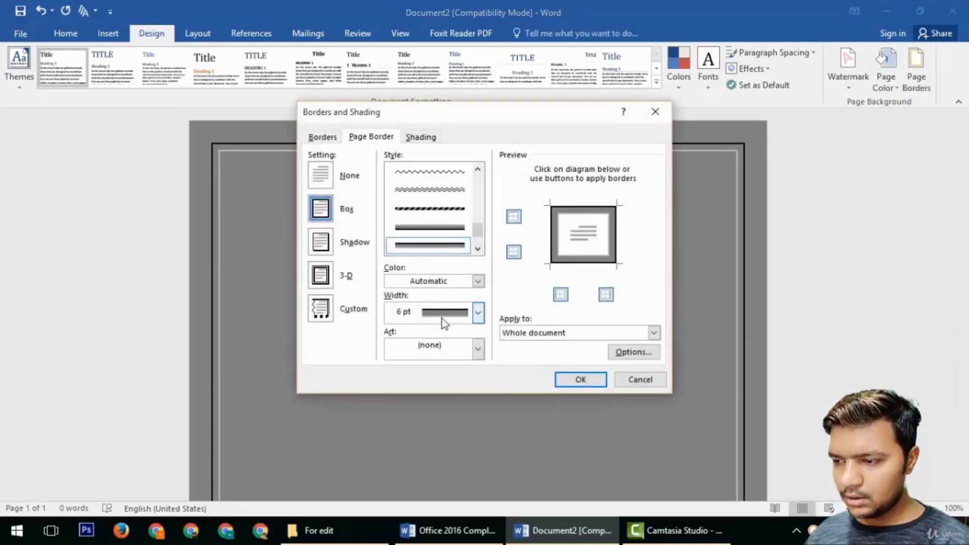
{"action": "left_click", "coordinate": [477, 281]}
{"action": "left_click", "coordinate": [403, 408]}
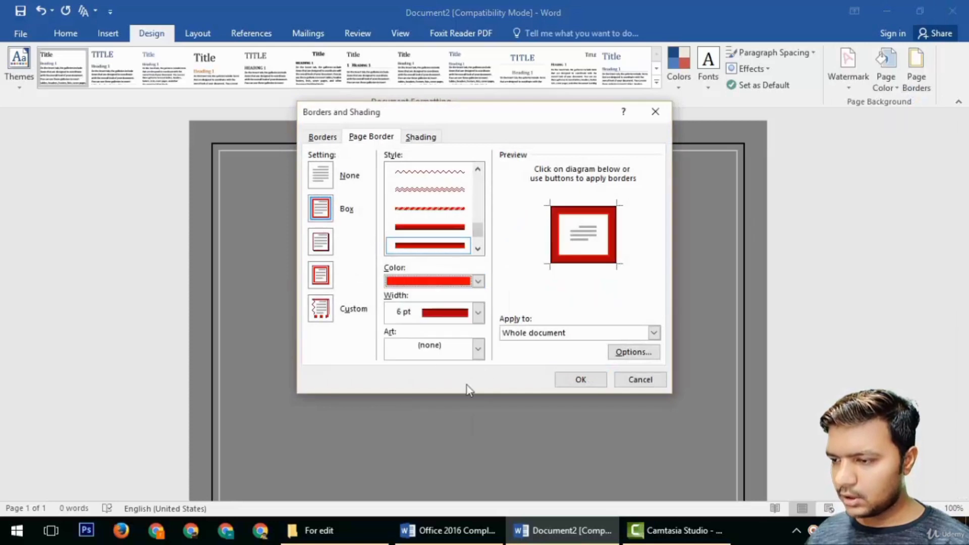
{"action": "left_click", "coordinate": [580, 379]}
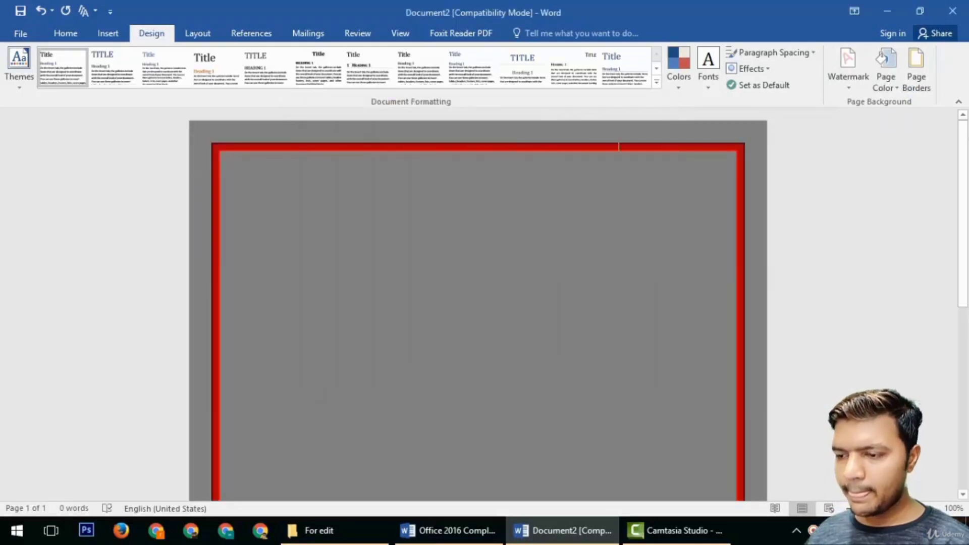
{"action": "scroll", "coordinate": [478, 313], "scroll_direction": "down", "scroll_amount": 6}
{"action": "scroll", "coordinate": [478, 313], "scroll_direction": "up", "scroll_amount": 6}
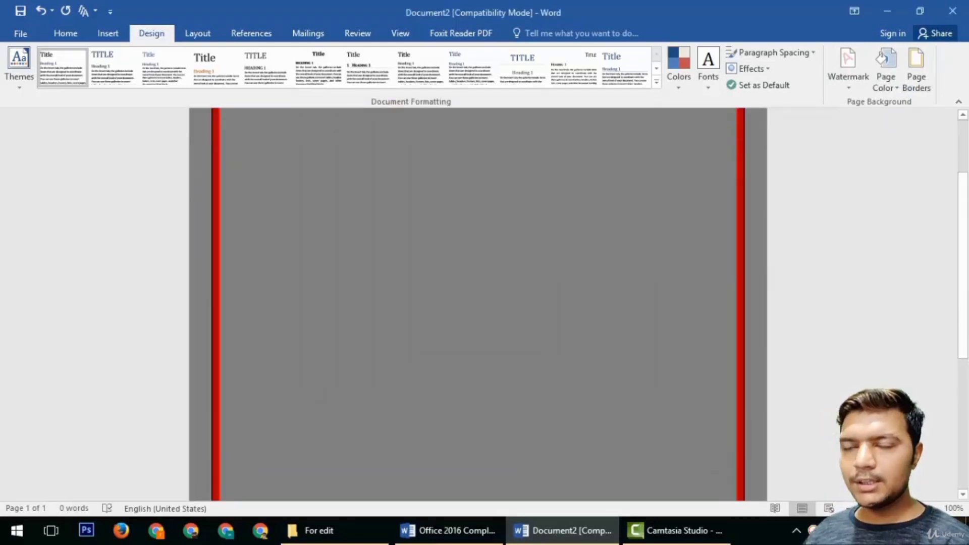
Step: Try the Custom, 3-D, Box and None settings for the red page border, and apply the Shadow setting
{"action": "left_click", "coordinate": [884, 89]}
{"action": "left_click", "coordinate": [916, 76]}
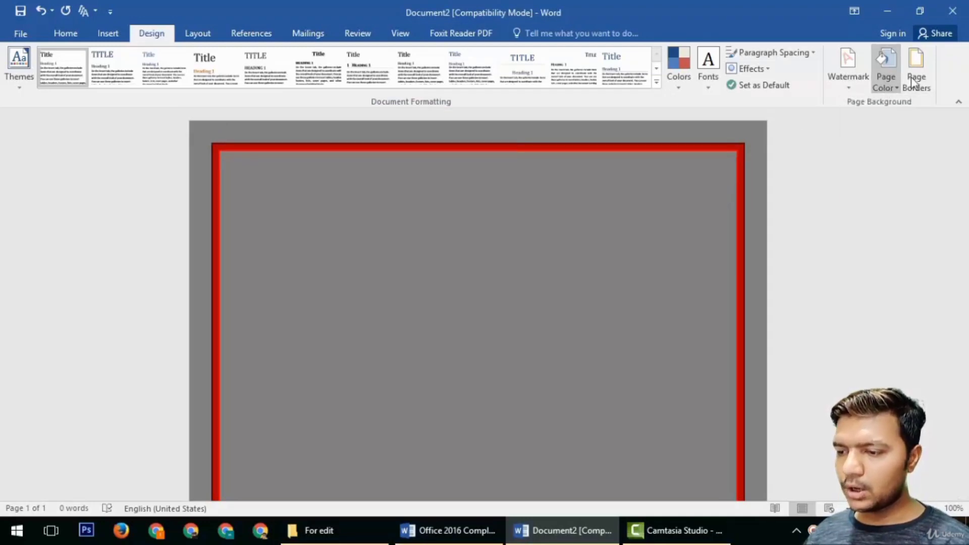
{"action": "left_click", "coordinate": [916, 75]}
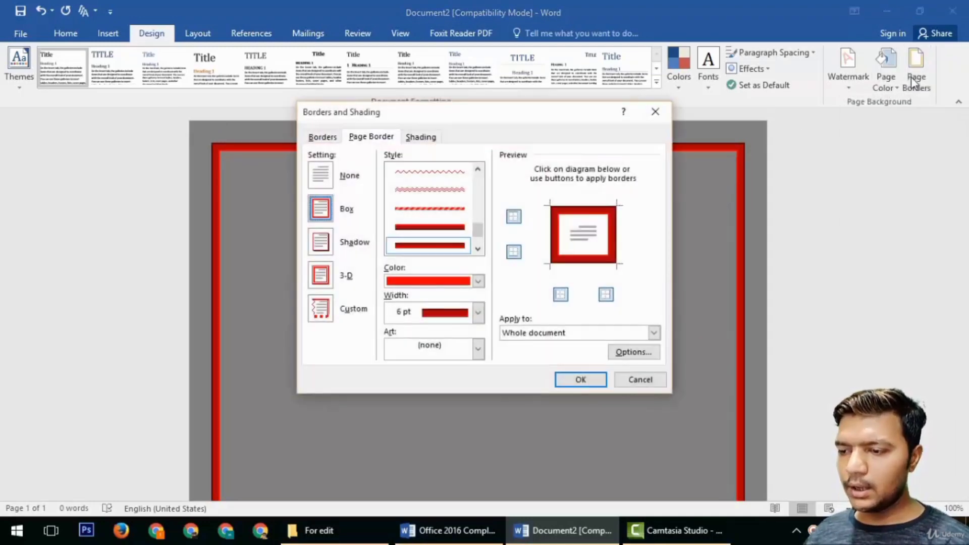
{"action": "left_click", "coordinate": [327, 317]}
{"action": "left_click", "coordinate": [319, 277]}
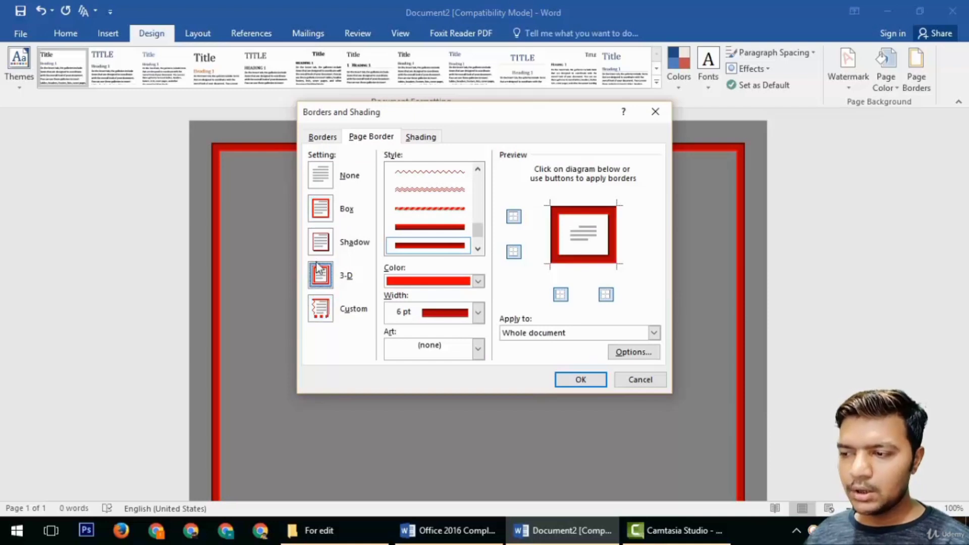
{"action": "left_click", "coordinate": [321, 246]}
{"action": "left_click", "coordinate": [320, 207]}
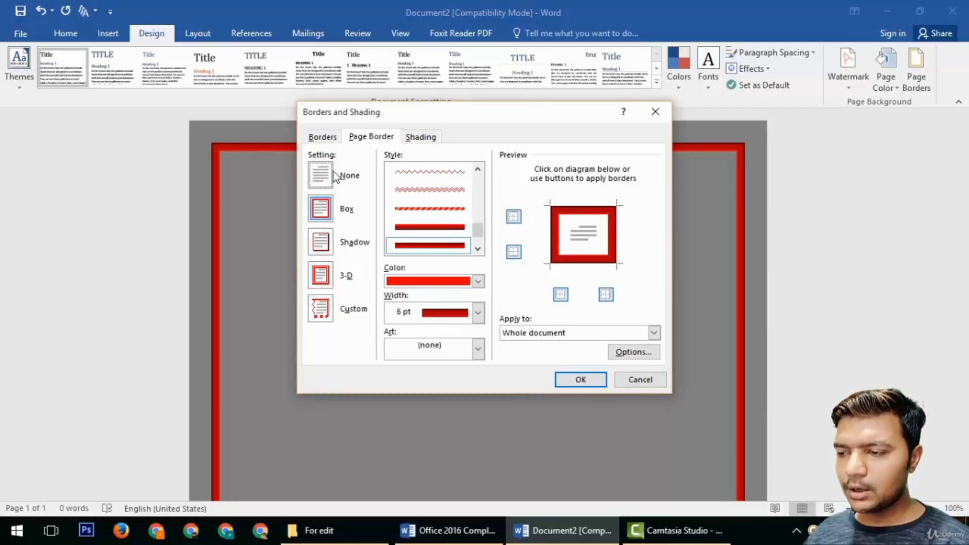
{"action": "left_click", "coordinate": [323, 175]}
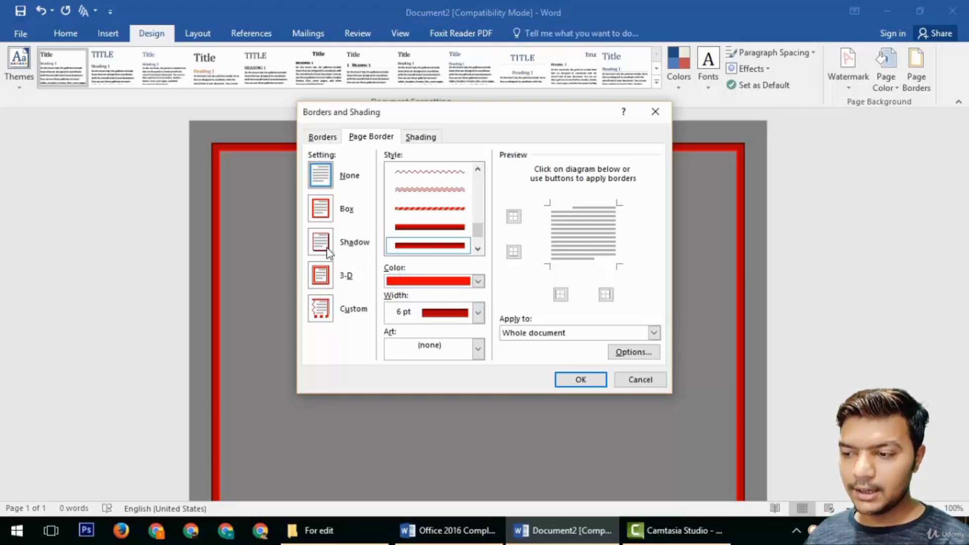
{"action": "left_click", "coordinate": [328, 252]}
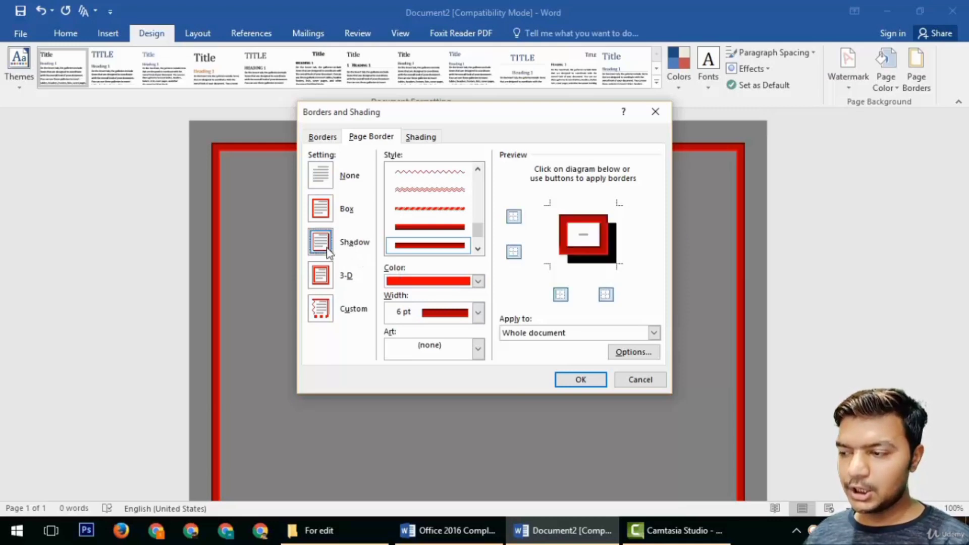
{"action": "left_click", "coordinate": [589, 386]}
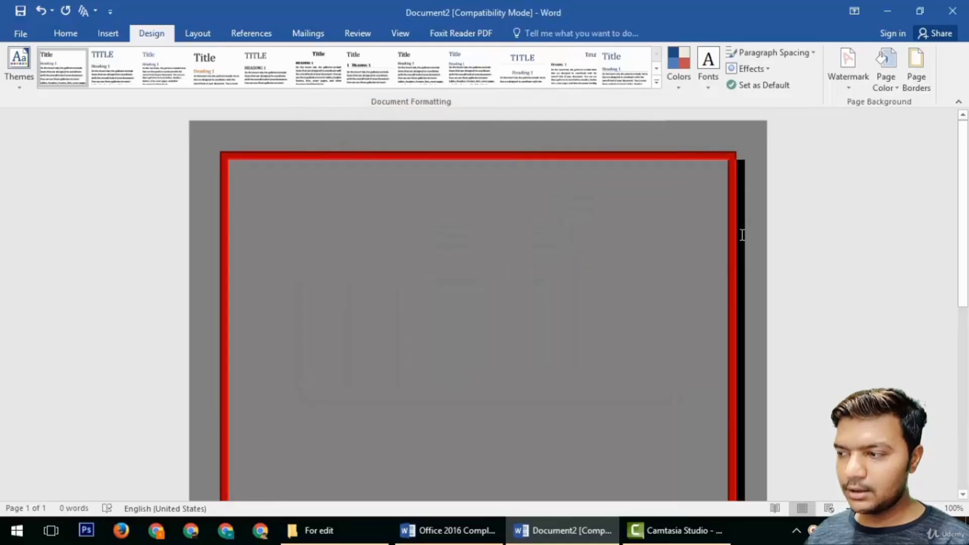
Step: Change the red shadowed page border to the single wavy line style and apply it to the whole document
{"action": "left_click", "coordinate": [917, 76]}
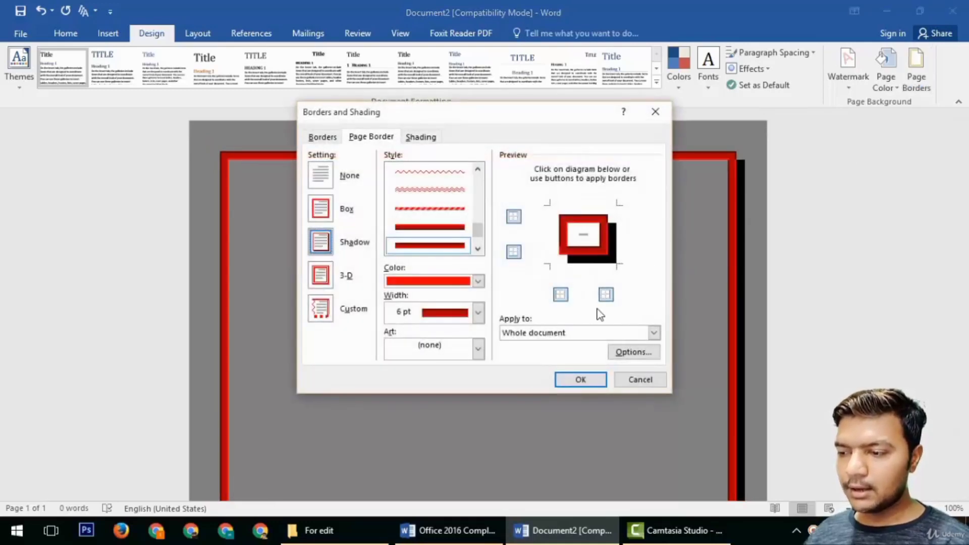
{"action": "left_click", "coordinate": [579, 335]}
{"action": "left_click", "coordinate": [425, 140]}
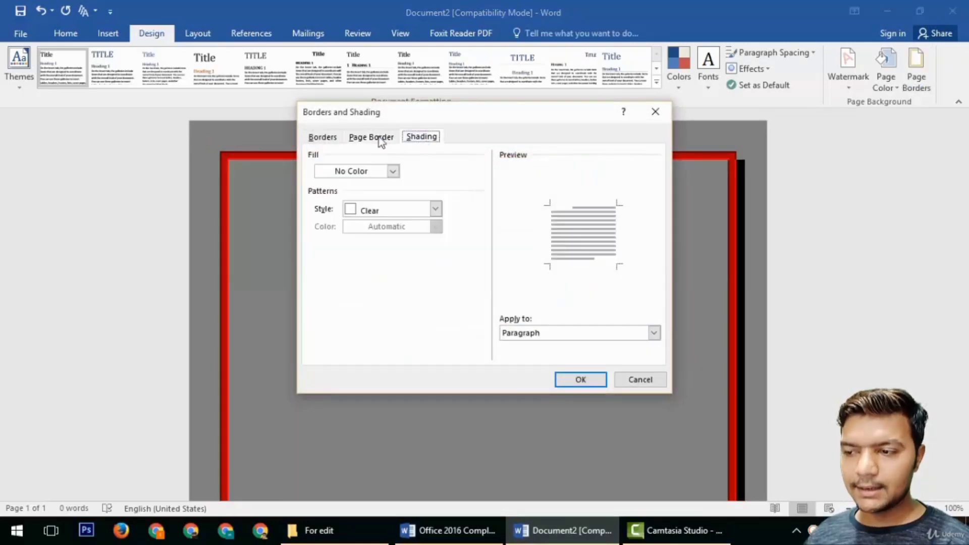
{"action": "left_click", "coordinate": [353, 137]}
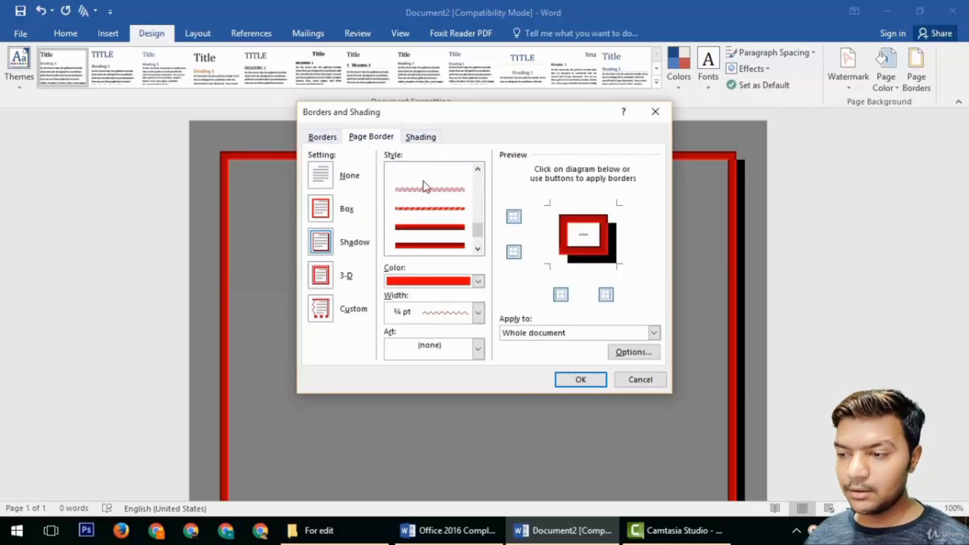
{"action": "left_click", "coordinate": [424, 177]}
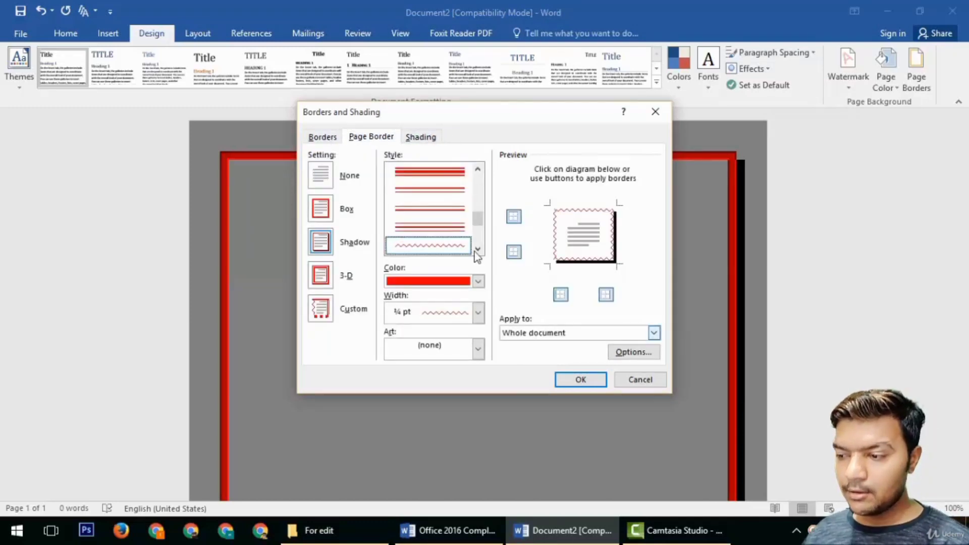
{"action": "left_click", "coordinate": [590, 383]}
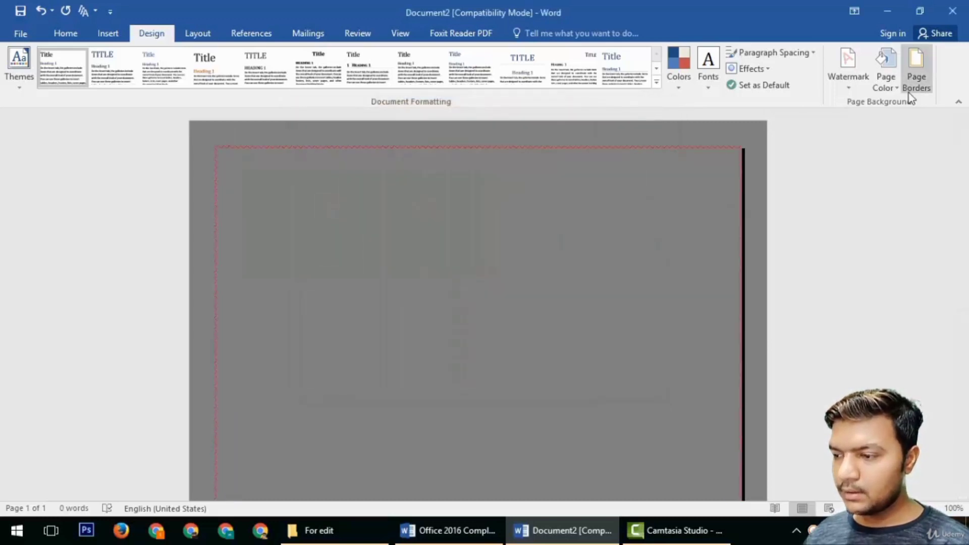
Step: Choose a 15% shading pattern in standard dark blue for the empty paragraph
{"action": "left_click", "coordinate": [916, 76]}
{"action": "left_click", "coordinate": [421, 136]}
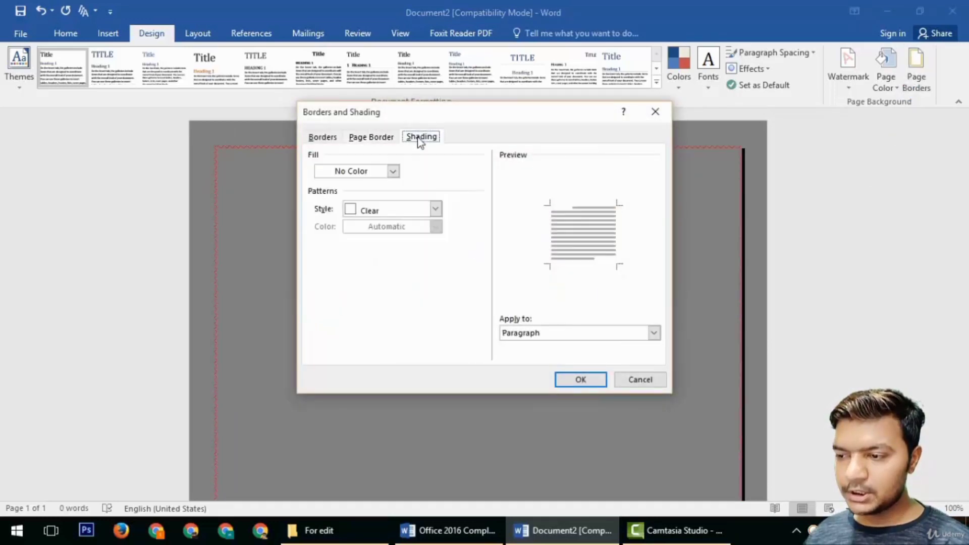
{"action": "left_click", "coordinate": [435, 208]}
{"action": "left_click", "coordinate": [389, 290]}
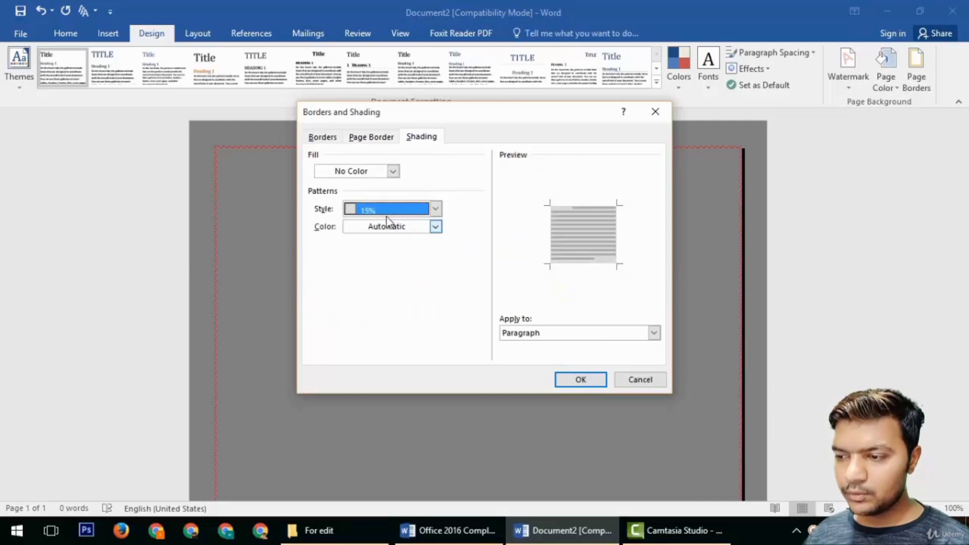
{"action": "left_click", "coordinate": [435, 227]}
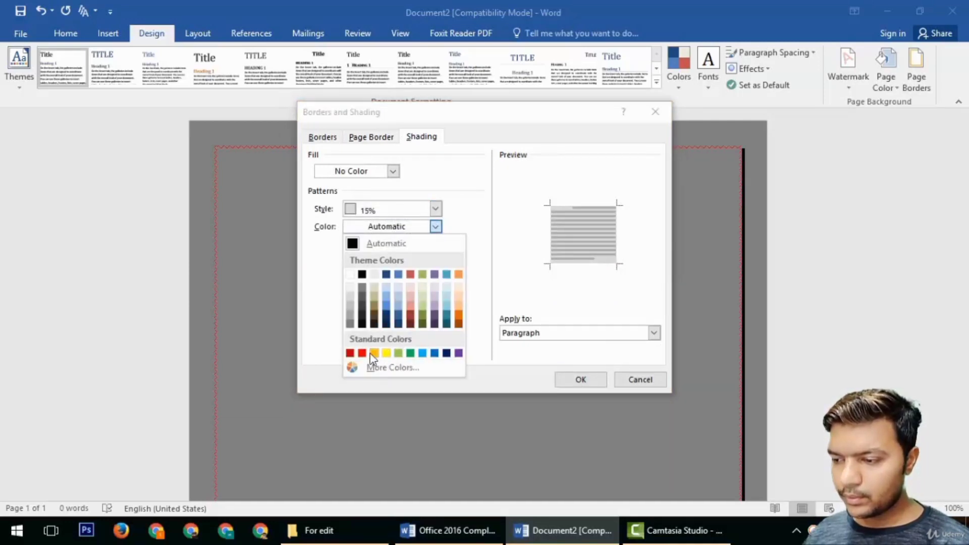
{"action": "left_click", "coordinate": [446, 353]}
Step: Try the Solid (100%) pattern, apply the 20% pattern to the empty paragraph, and undo the shading
{"action": "left_click", "coordinate": [435, 208]}
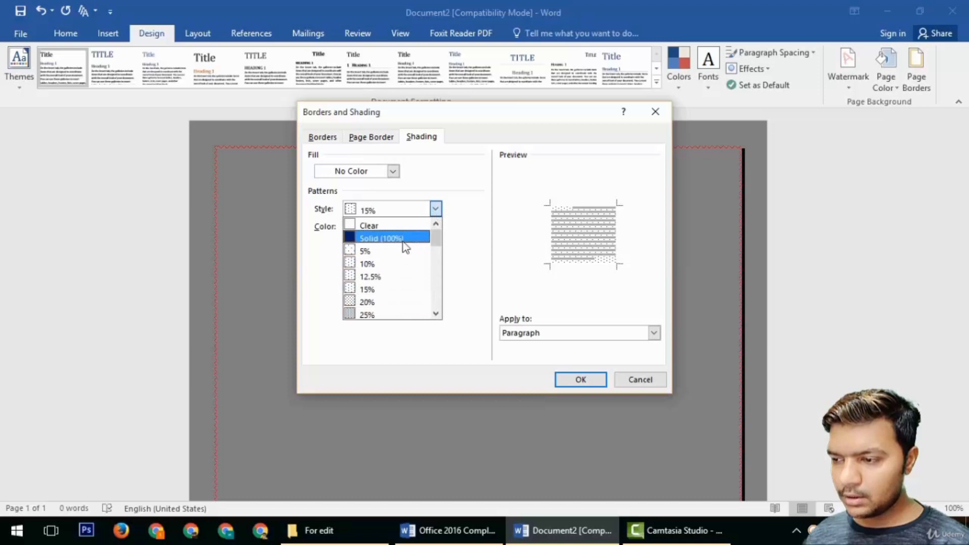
{"action": "left_click", "coordinate": [404, 238]}
{"action": "left_click", "coordinate": [436, 208]}
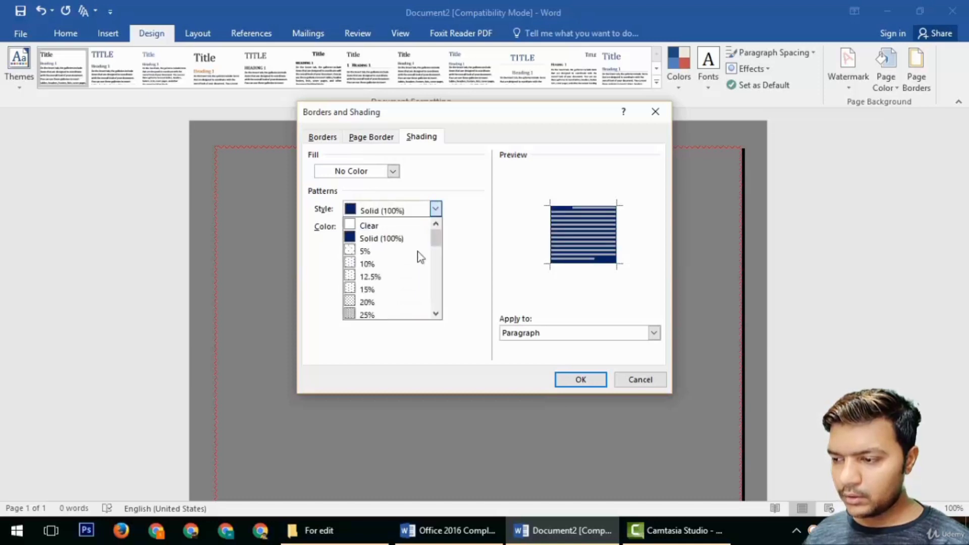
{"action": "left_click", "coordinate": [402, 302]}
{"action": "left_click", "coordinate": [591, 383]}
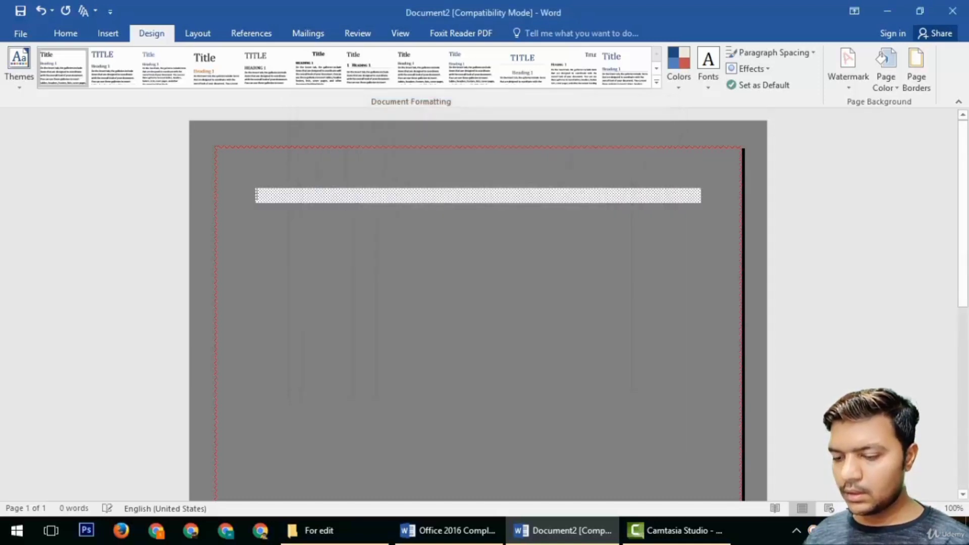
{"action": "key", "text": "ctrl+z"}
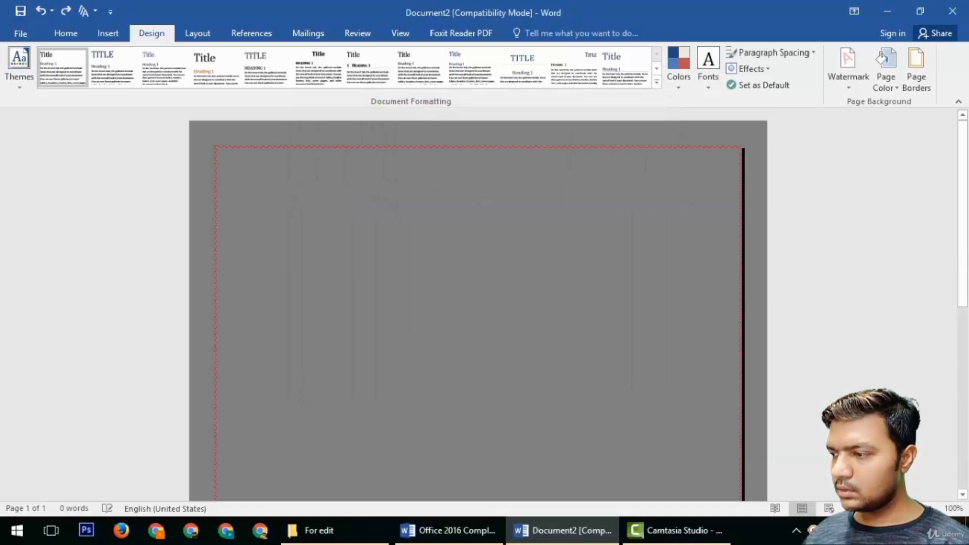
Step: Toggle the individual sides of the wavy page border, and apply it to the page's right edge only
{"action": "left_click", "coordinate": [915, 73]}
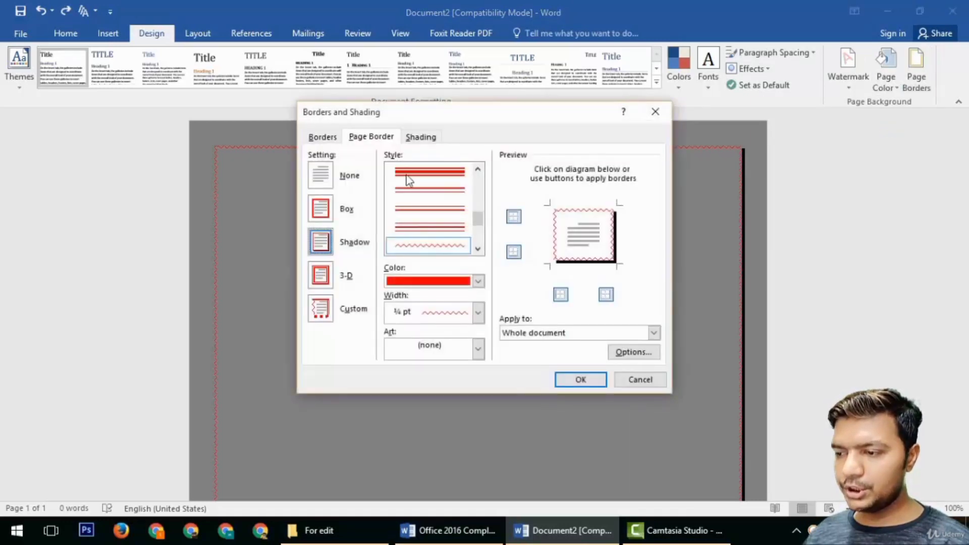
{"action": "left_click", "coordinate": [560, 295]}
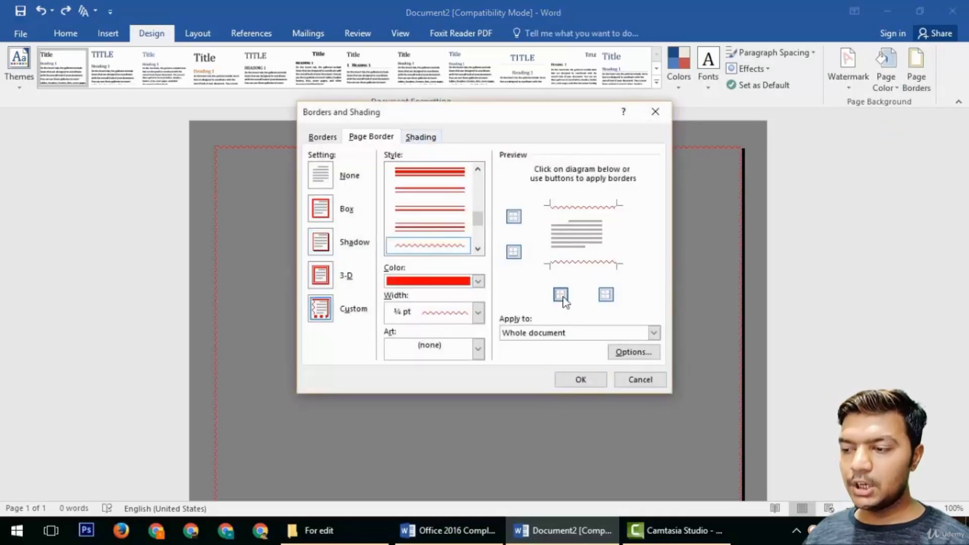
{"action": "left_click", "coordinate": [604, 296]}
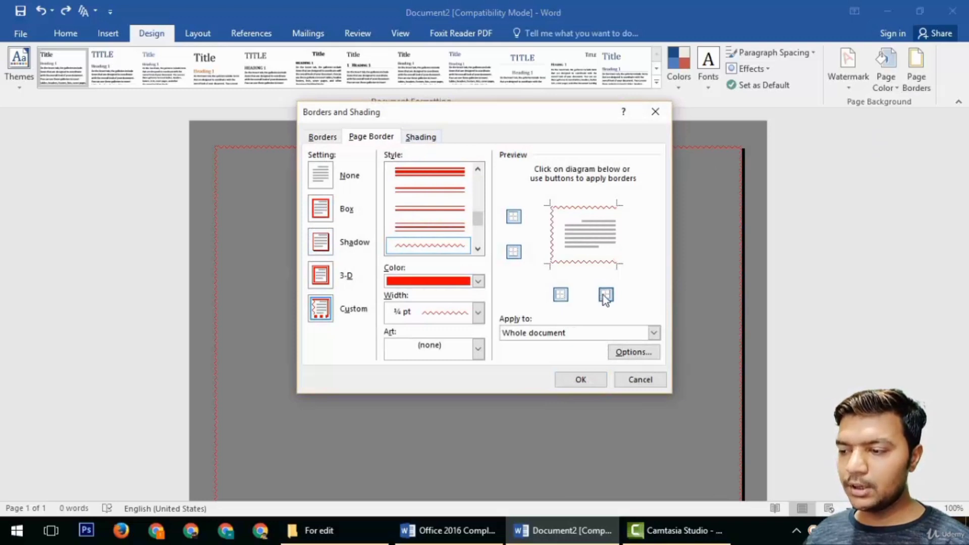
{"action": "left_click", "coordinate": [604, 295]}
{"action": "left_click", "coordinate": [561, 294]}
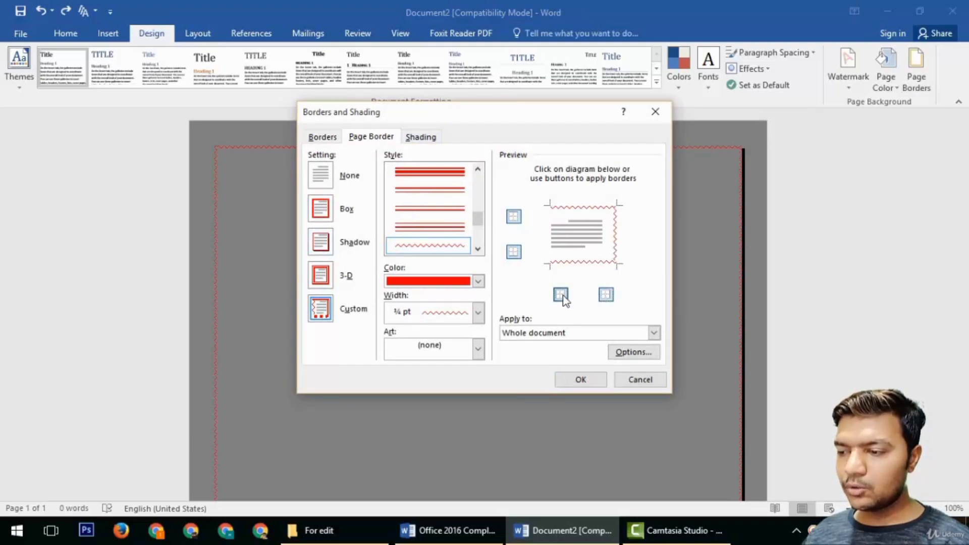
{"action": "left_click", "coordinate": [513, 253]}
{"action": "left_click", "coordinate": [513, 222]}
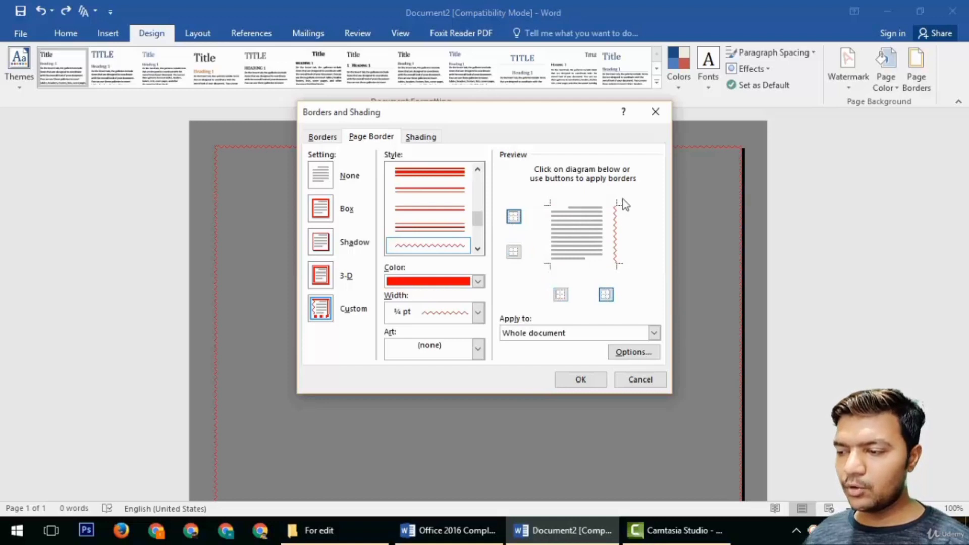
{"action": "left_click", "coordinate": [576, 383]}
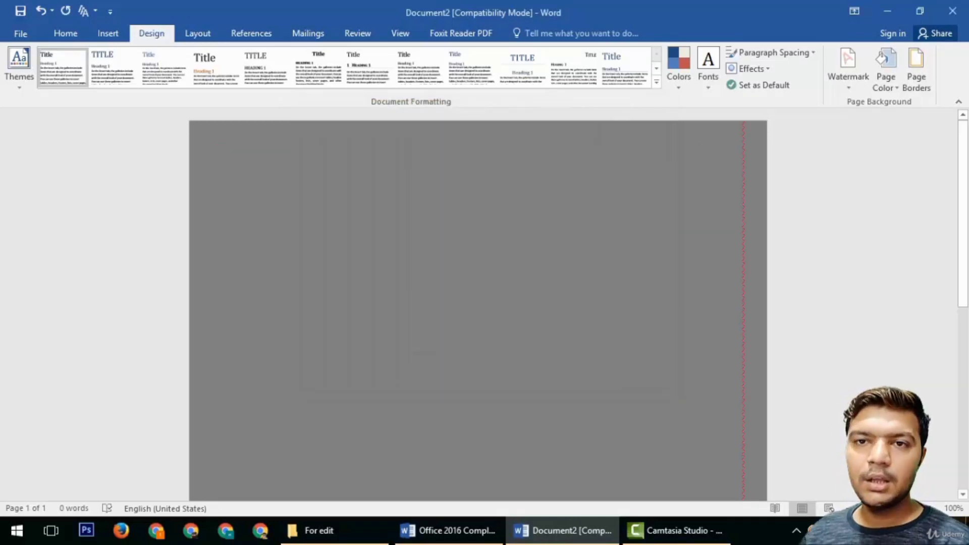